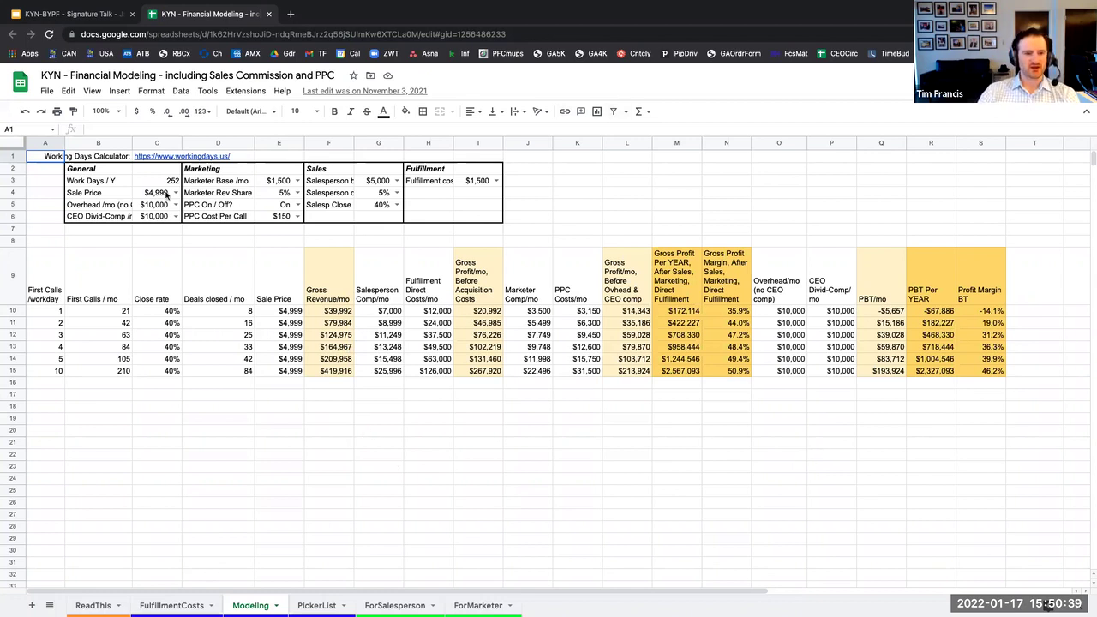
Step: Review the General and Marketing assumptions of the model, from work days per year to PPC cost per call
click(154, 182)
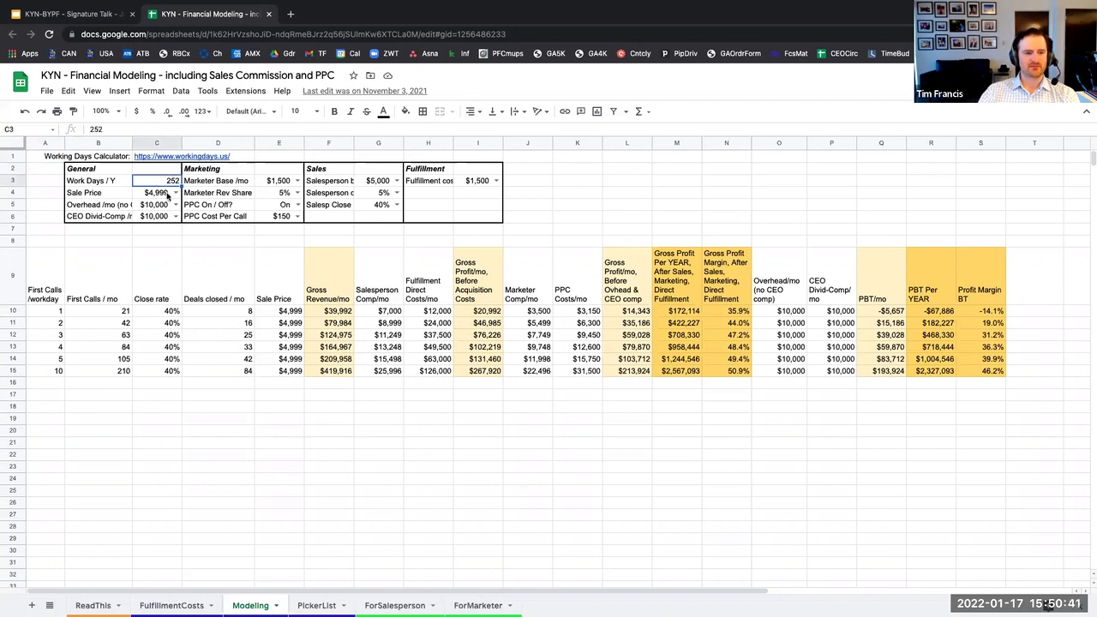
click(168, 197)
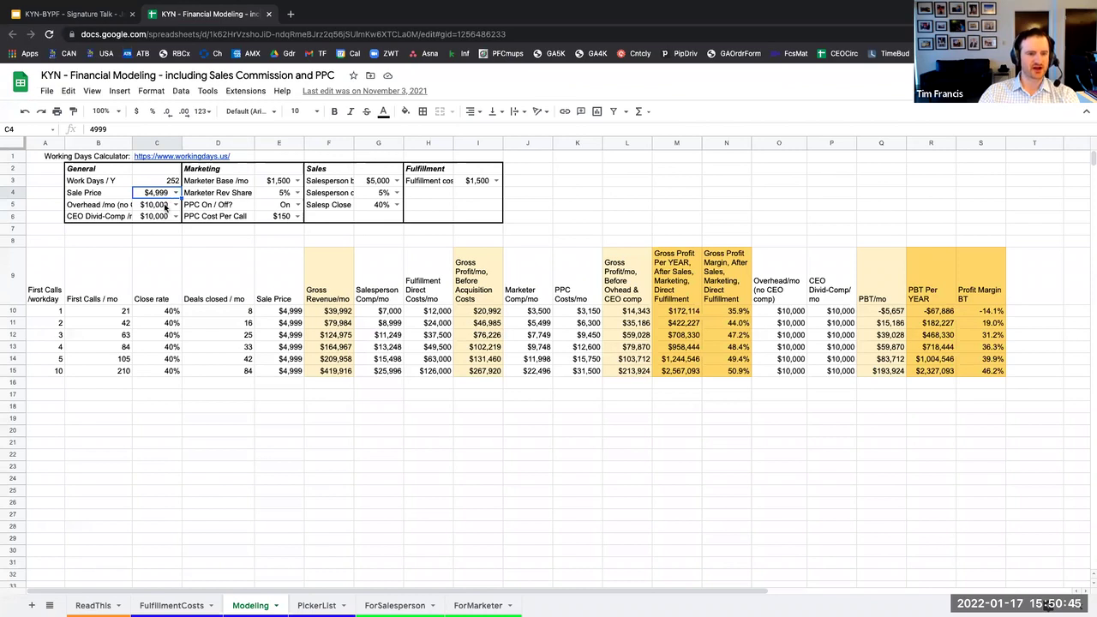
click(166, 206)
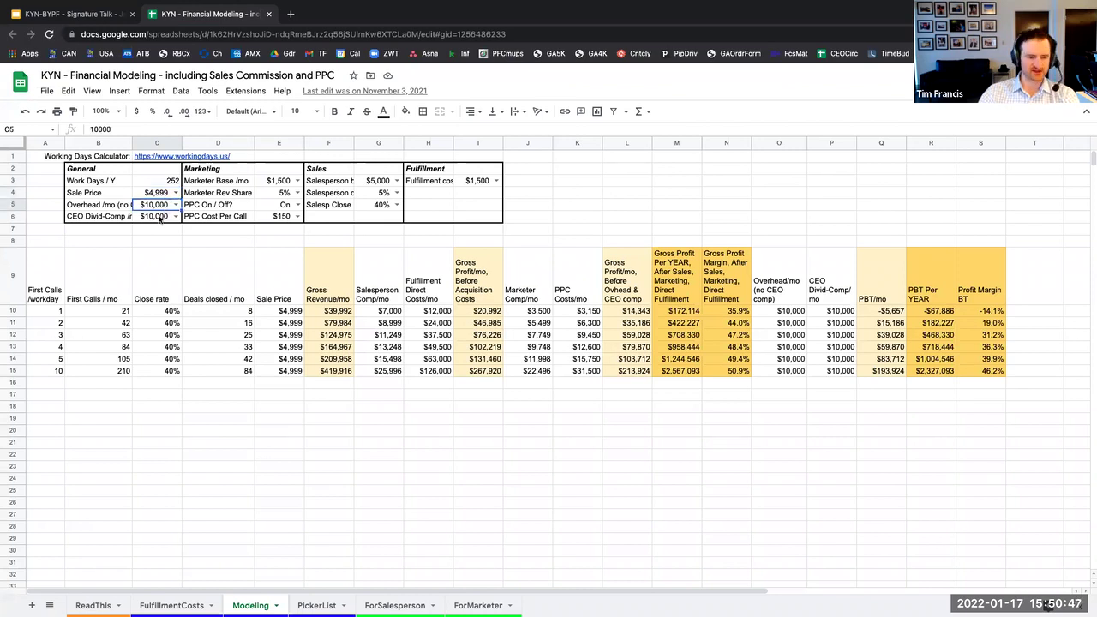
click(159, 219)
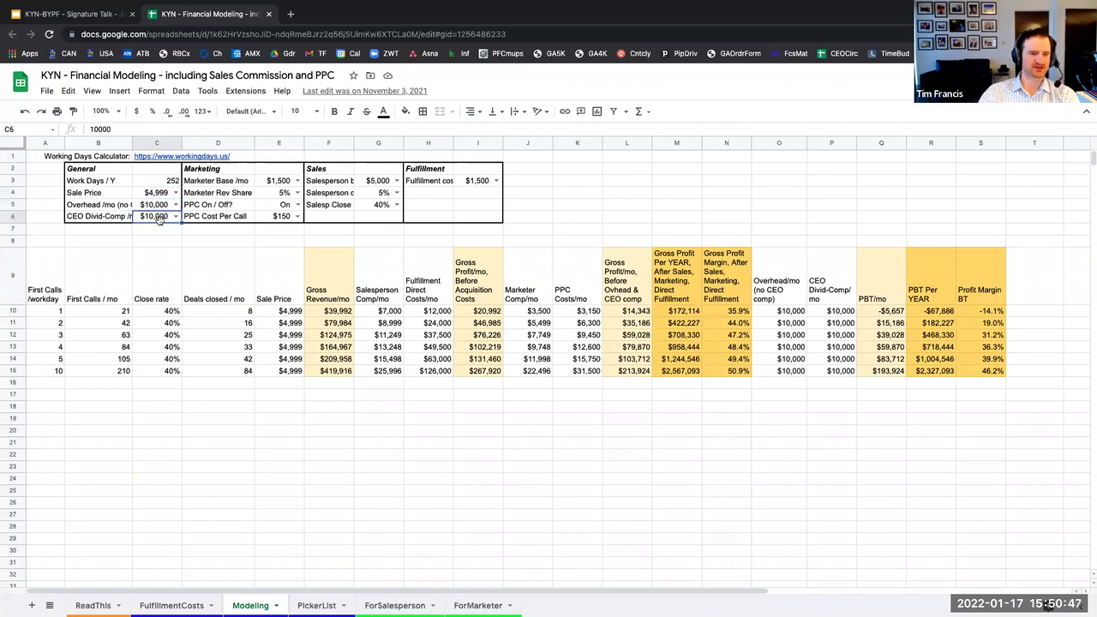
click(288, 181)
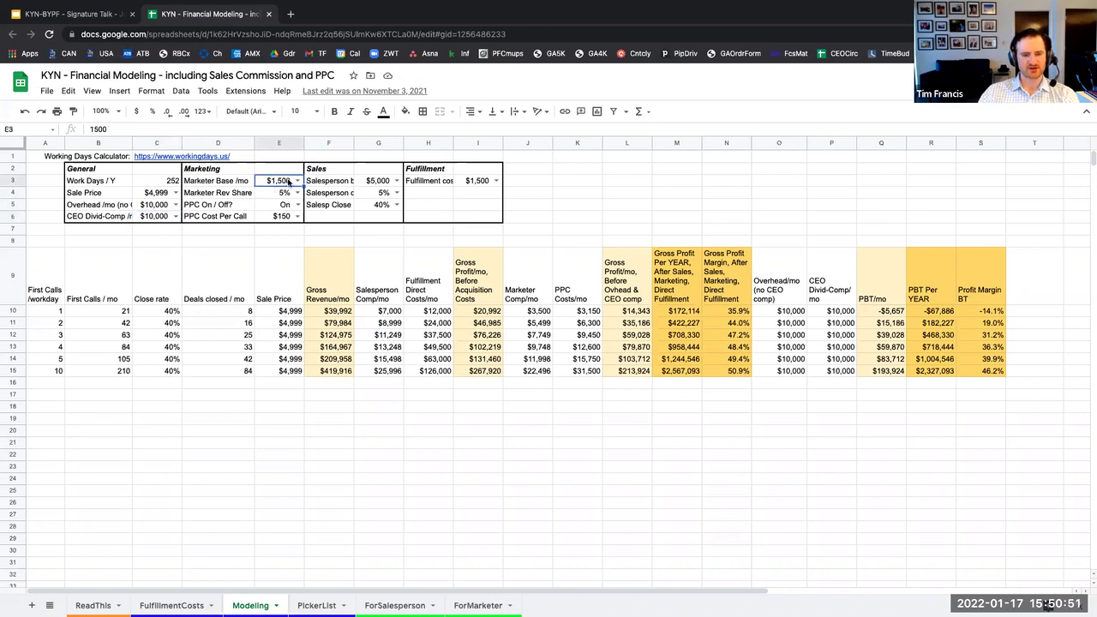
click(289, 196)
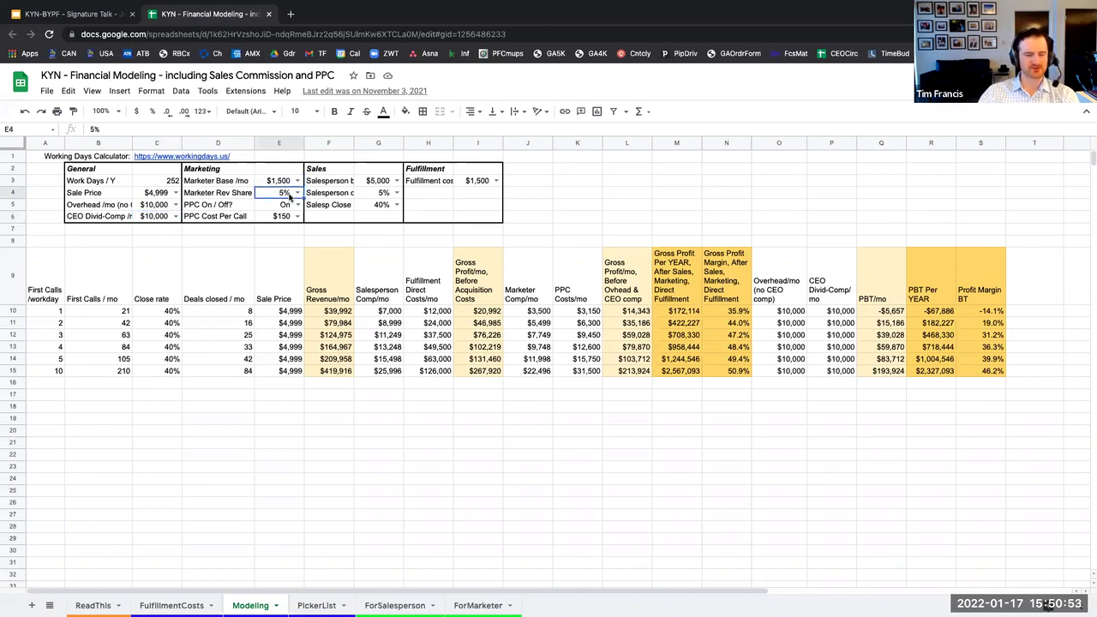
click(289, 206)
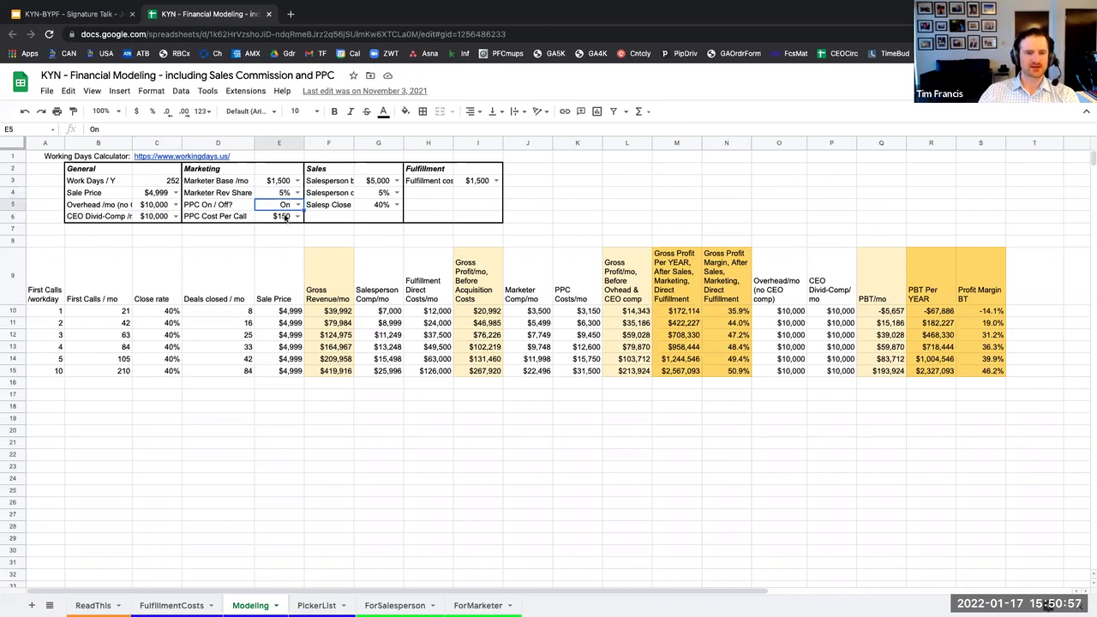
click(283, 215)
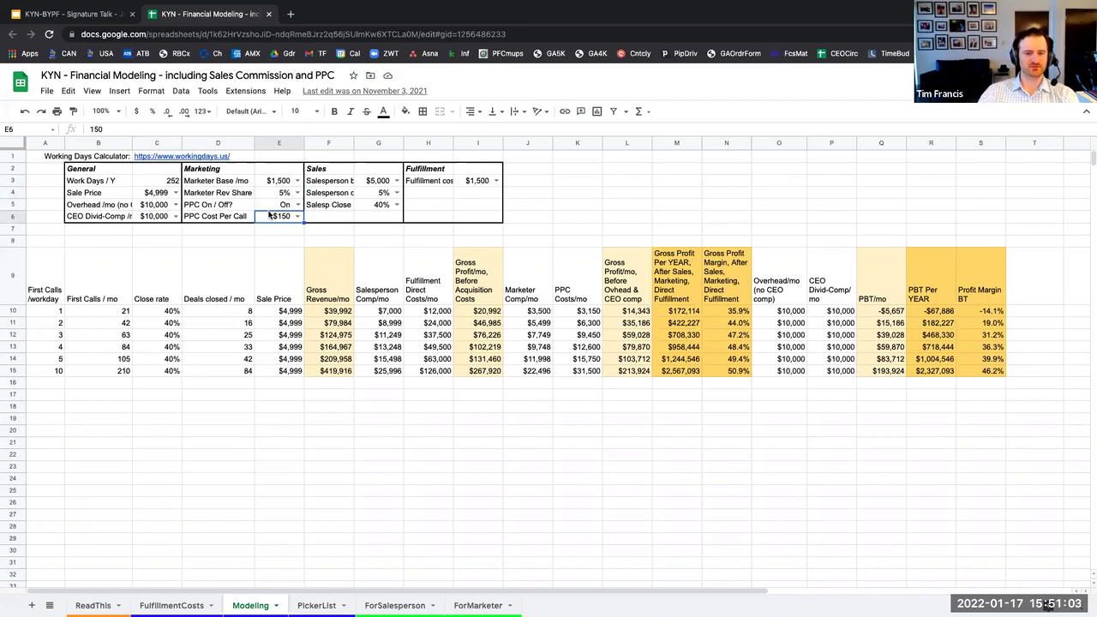
Step: Review the Sales assumptions for salesperson base, commission and close rate, plus the fulfillment cost
click(381, 182)
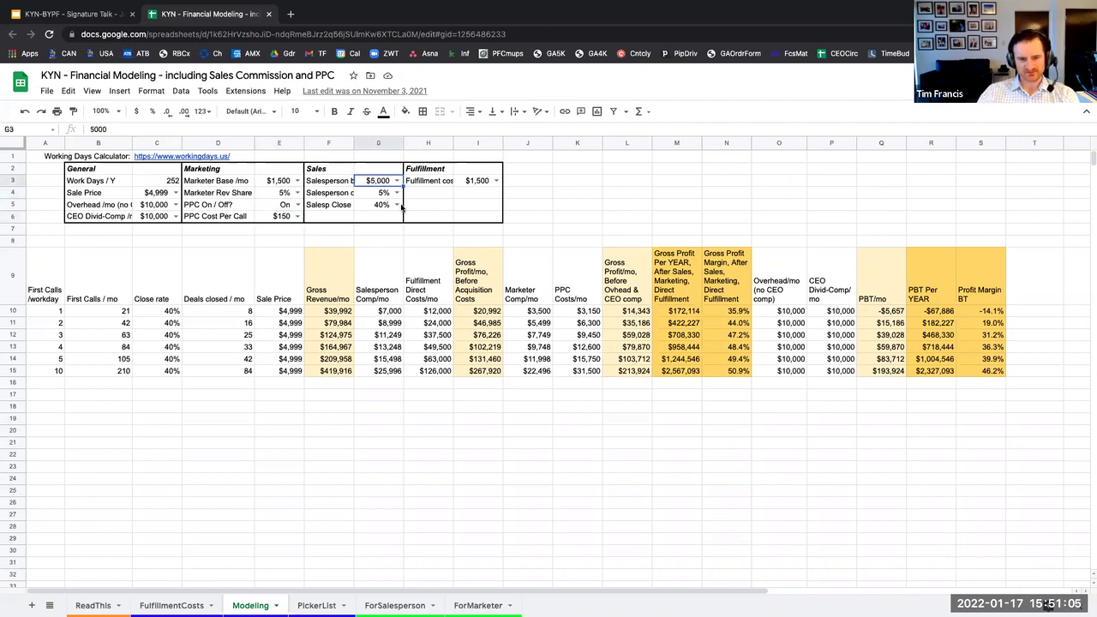
key(Down)
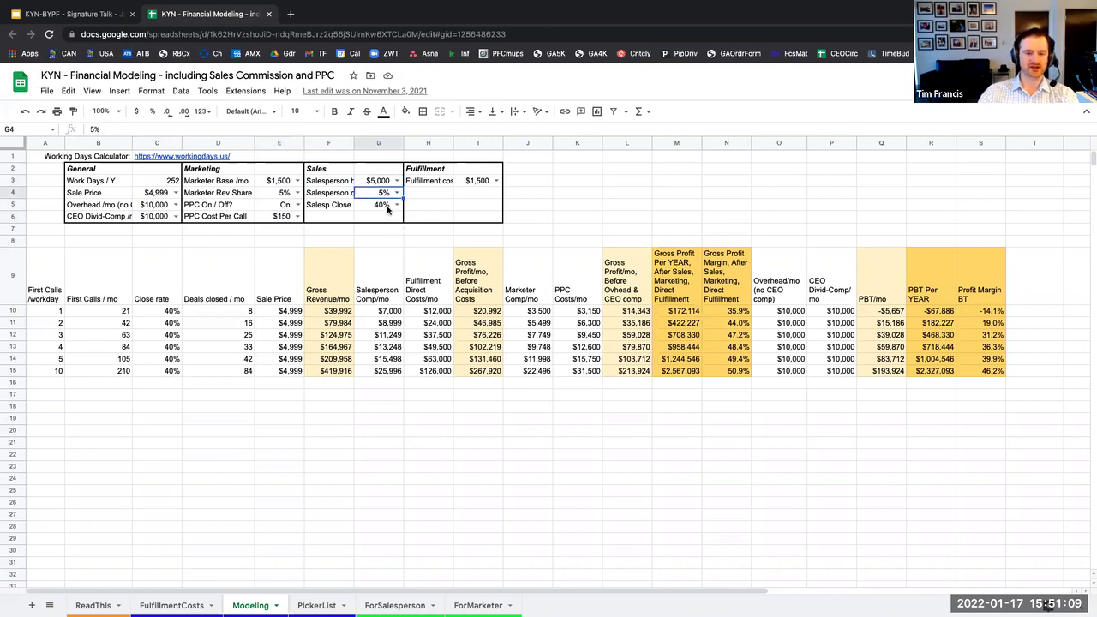
click(387, 208)
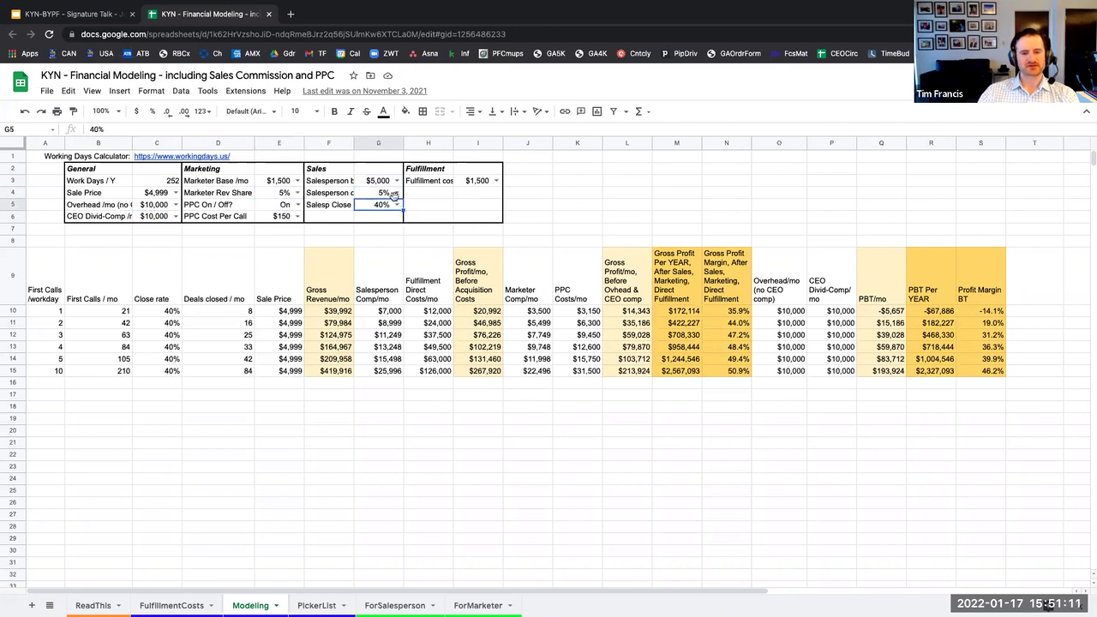
click(484, 183)
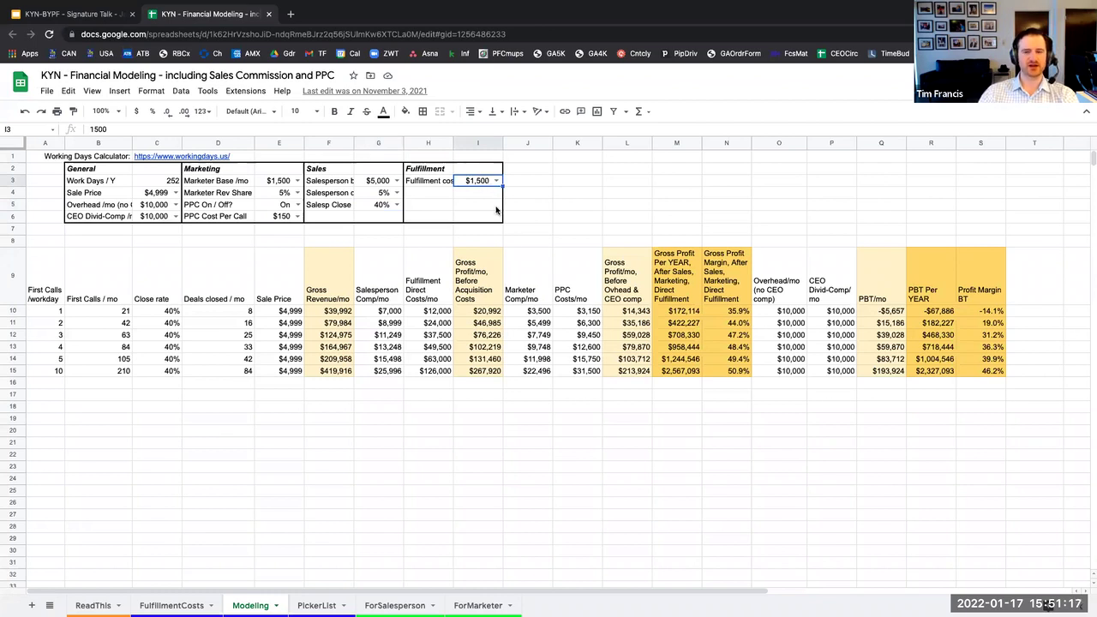
Step: Inspect the selectable options for fulfillment cost, salesperson close rate and salesperson base without changing them
click(496, 180)
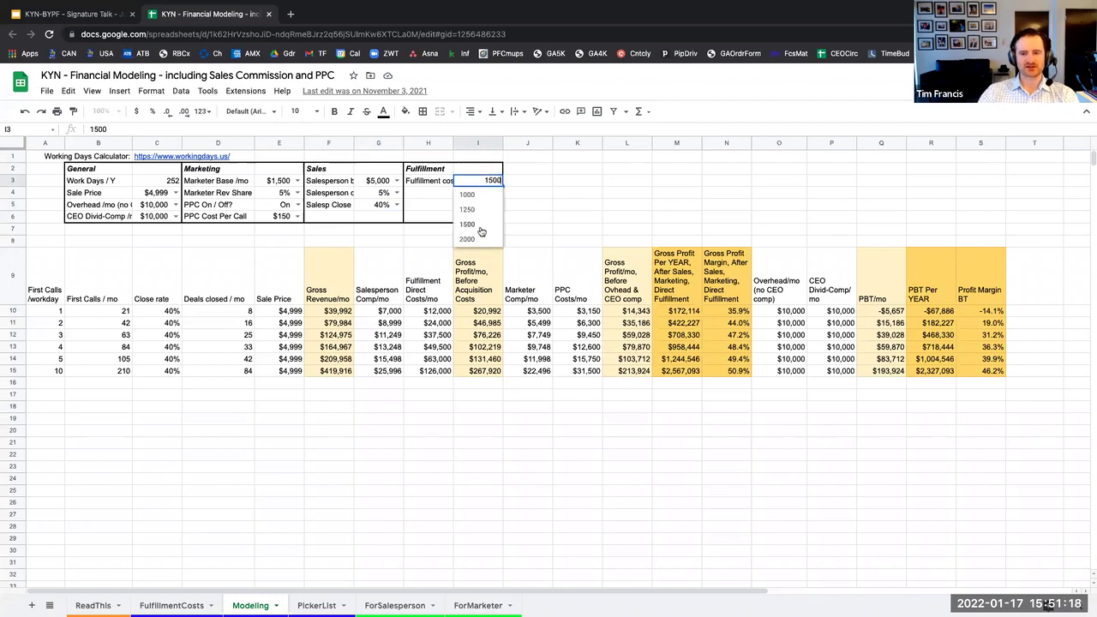
click(578, 192)
click(396, 203)
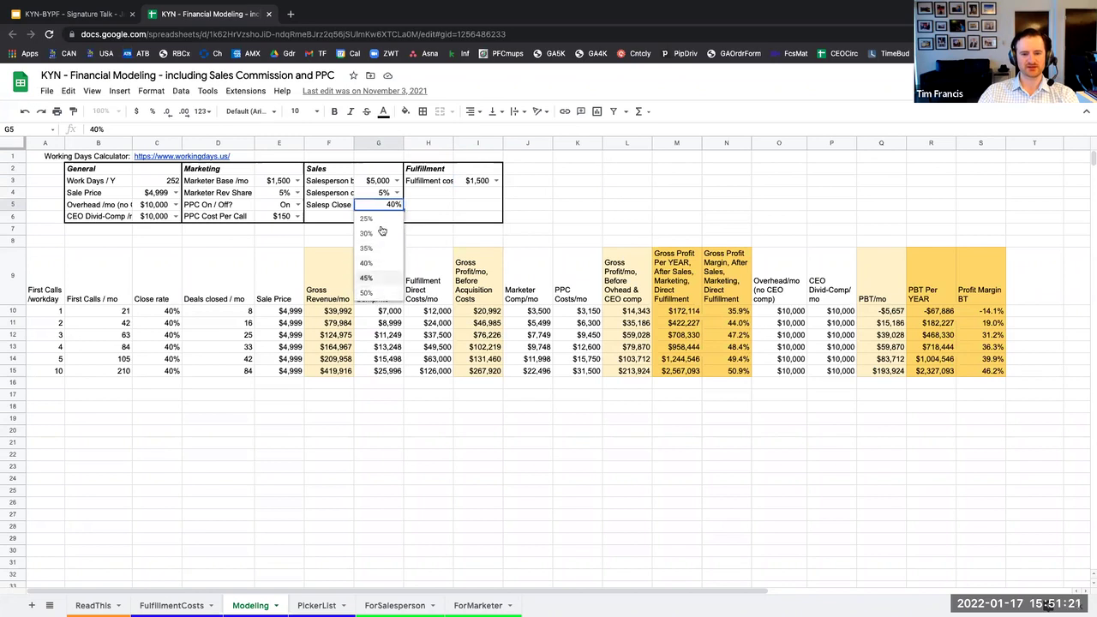
click(578, 216)
click(397, 180)
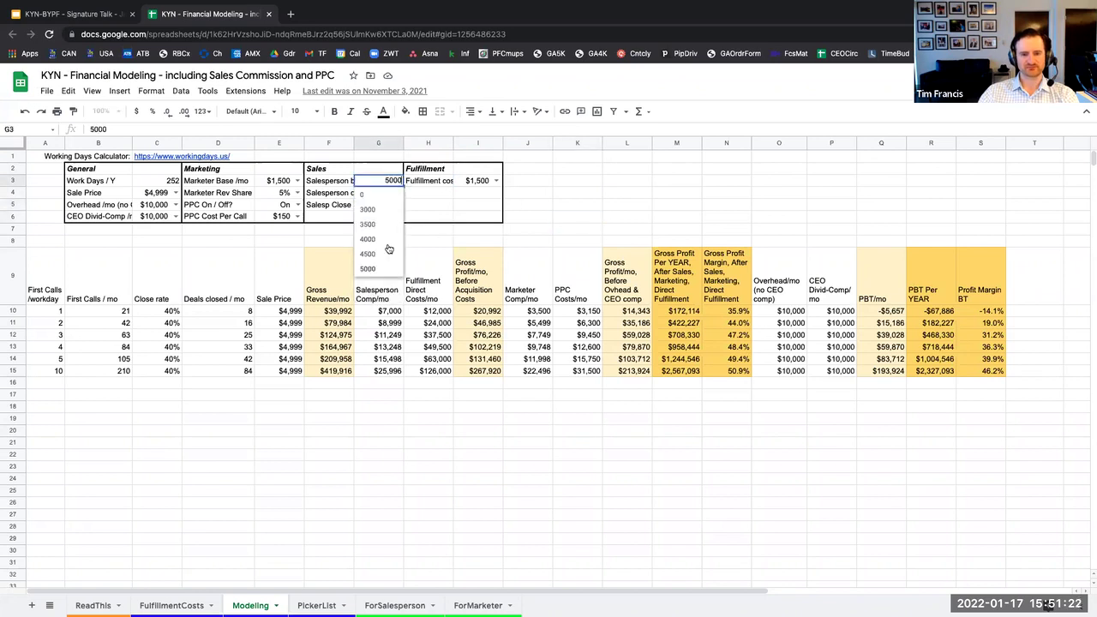
click(621, 203)
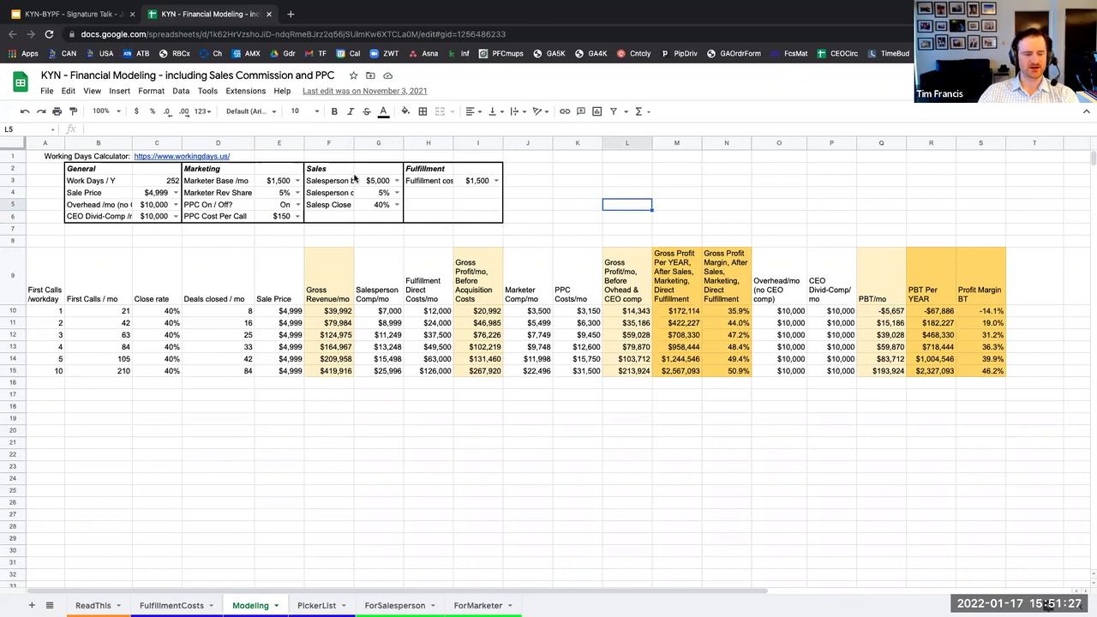
Step: Trace the one-call-per-workday scenario in row 10 from monthly first calls through close rate, deals and sale price to gross revenue
click(11, 311)
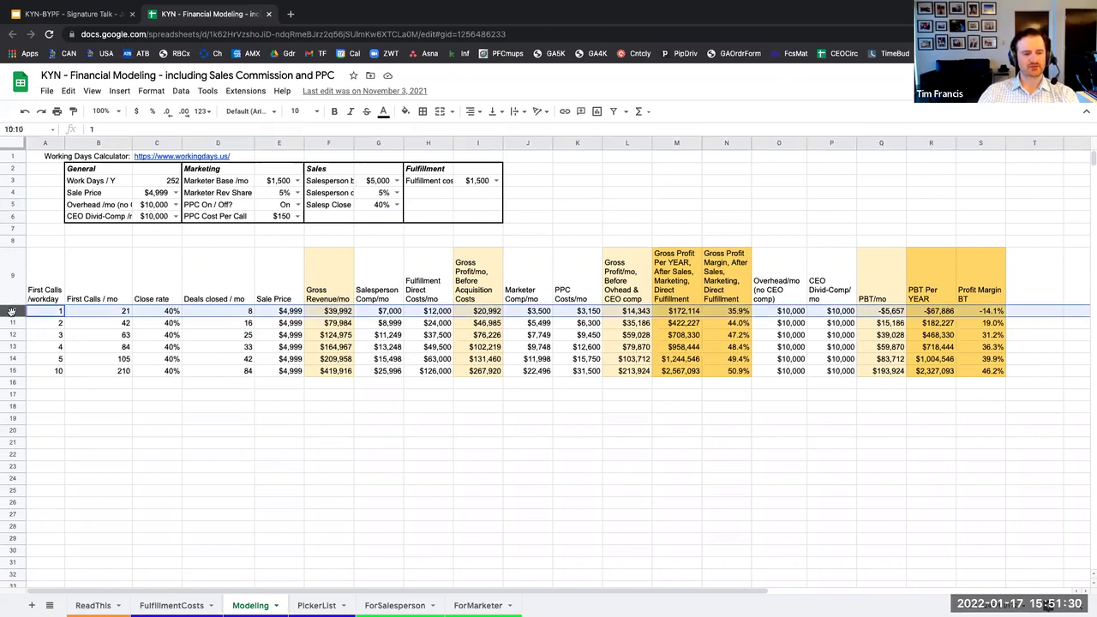
click(118, 313)
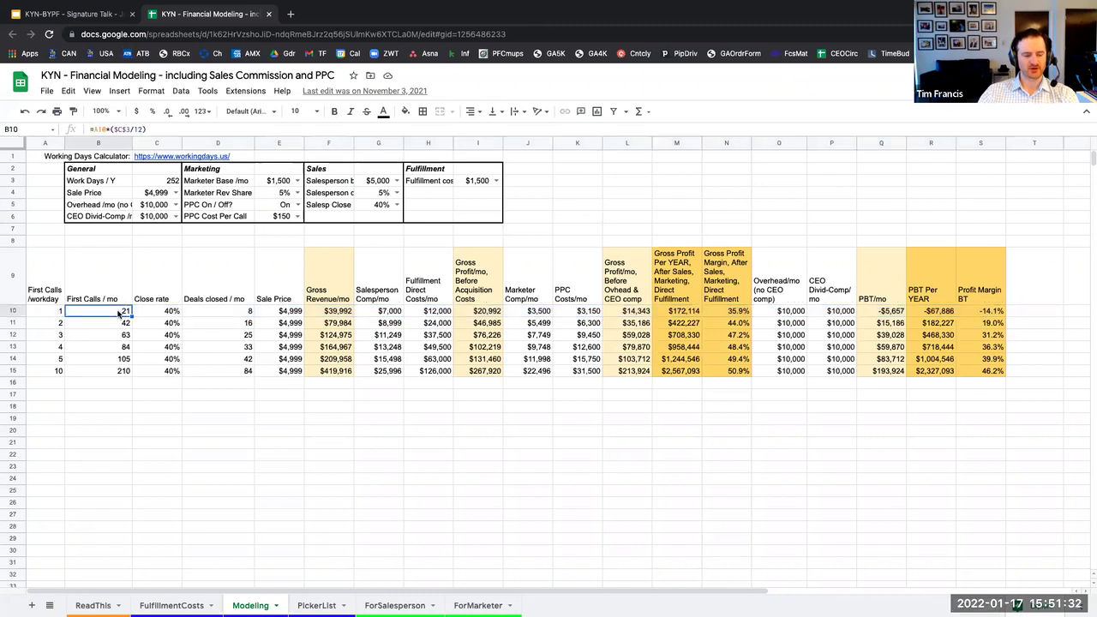
click(166, 314)
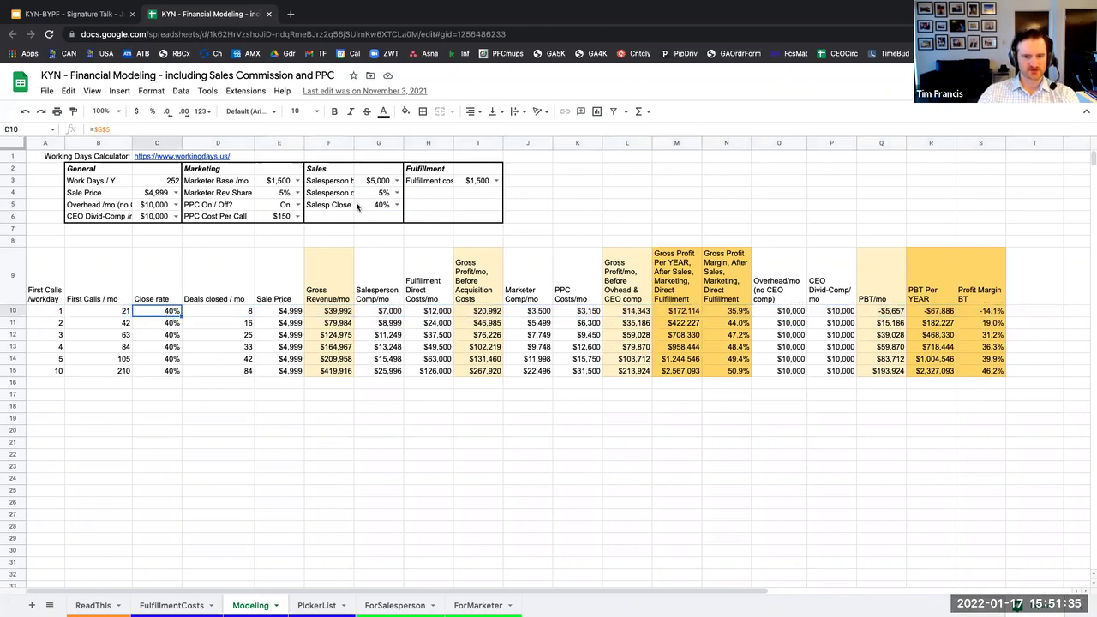
click(235, 312)
click(285, 315)
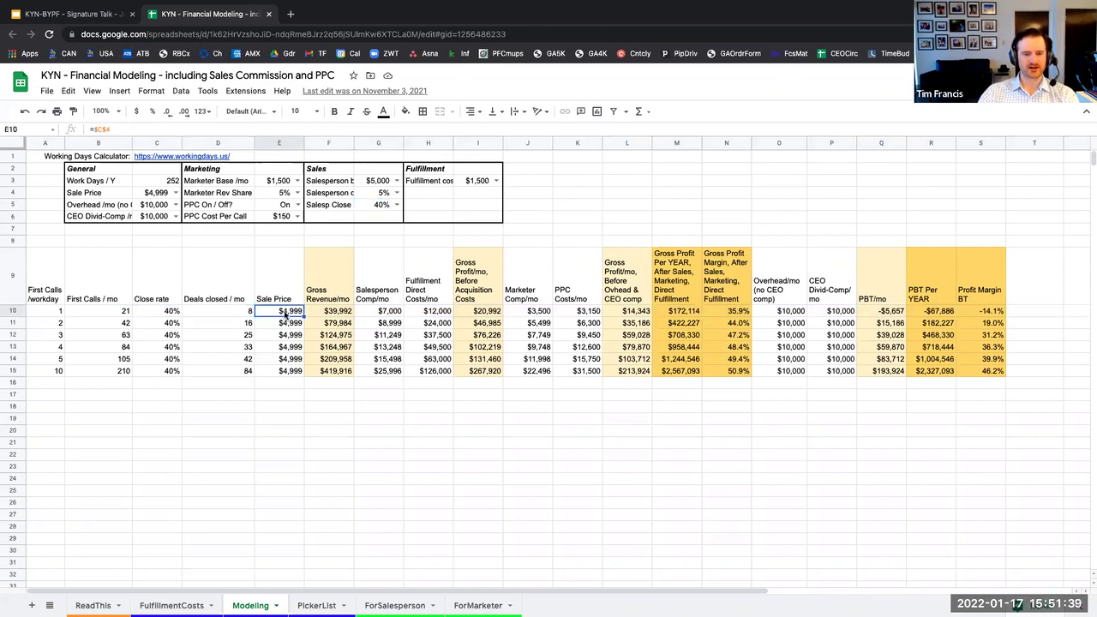
click(163, 195)
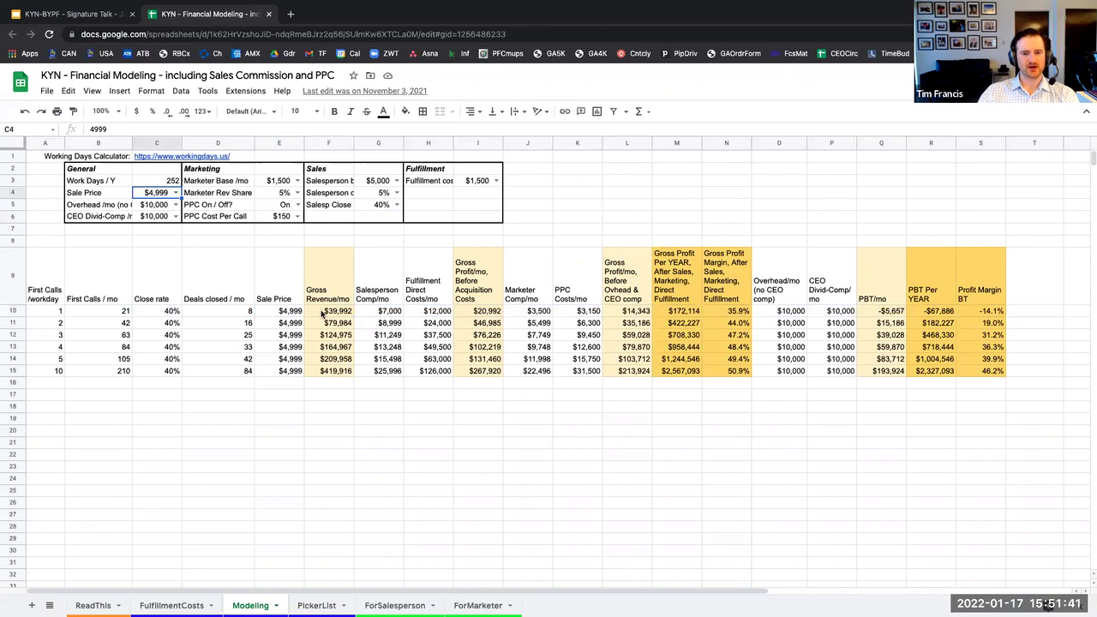
click(324, 314)
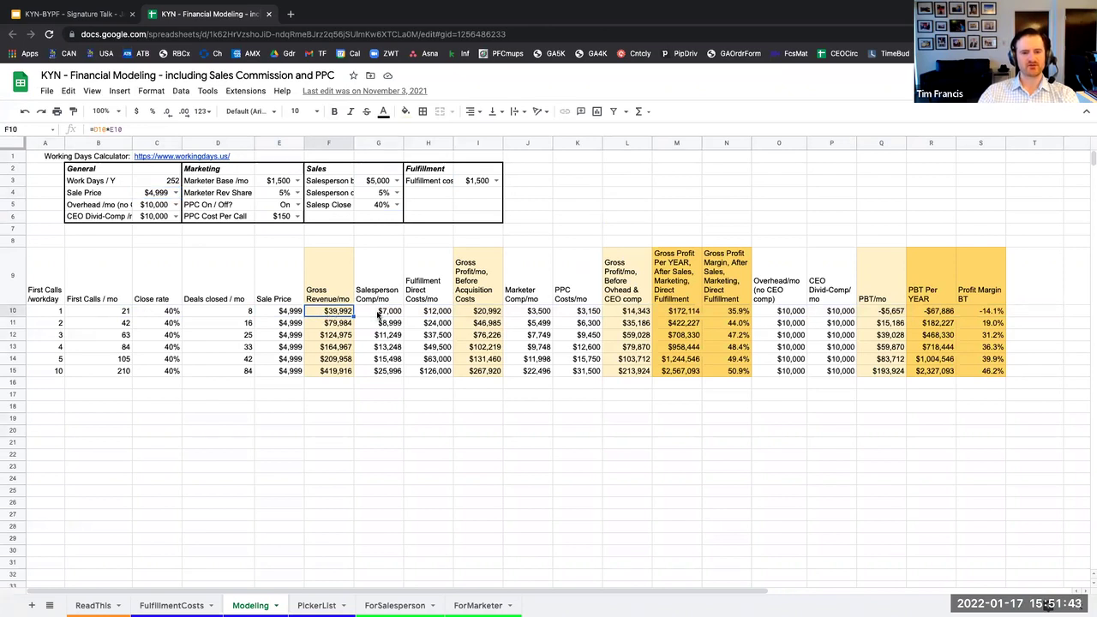
Step: Examine how row 10's salesperson compensation and fulfillment direct costs derive from the Sales and Fulfillment assumptions
click(395, 315)
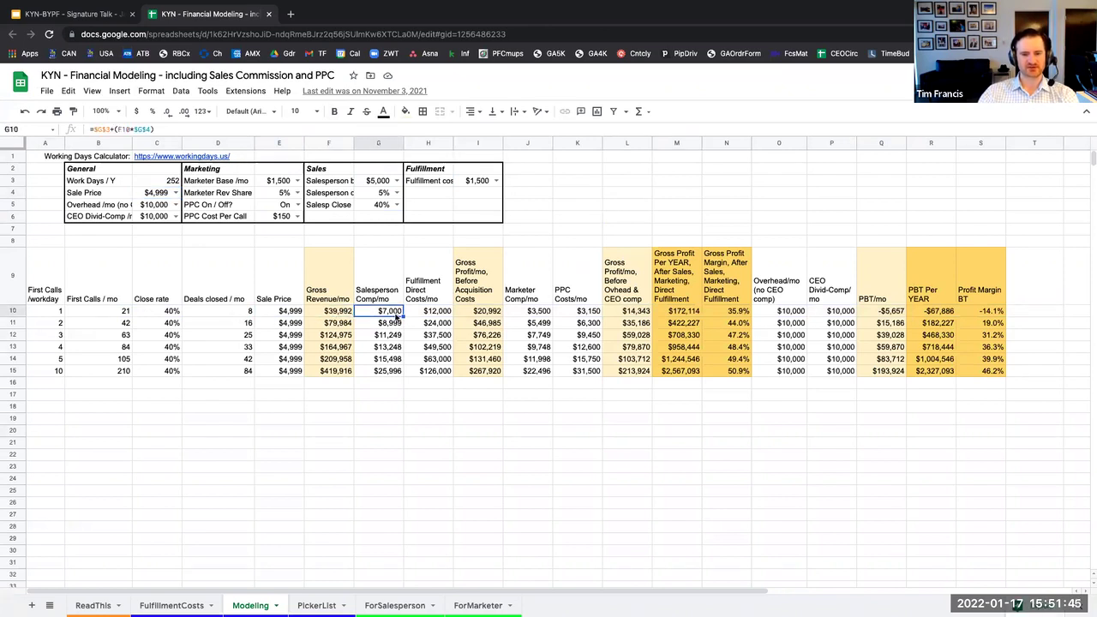
click(377, 183)
click(378, 195)
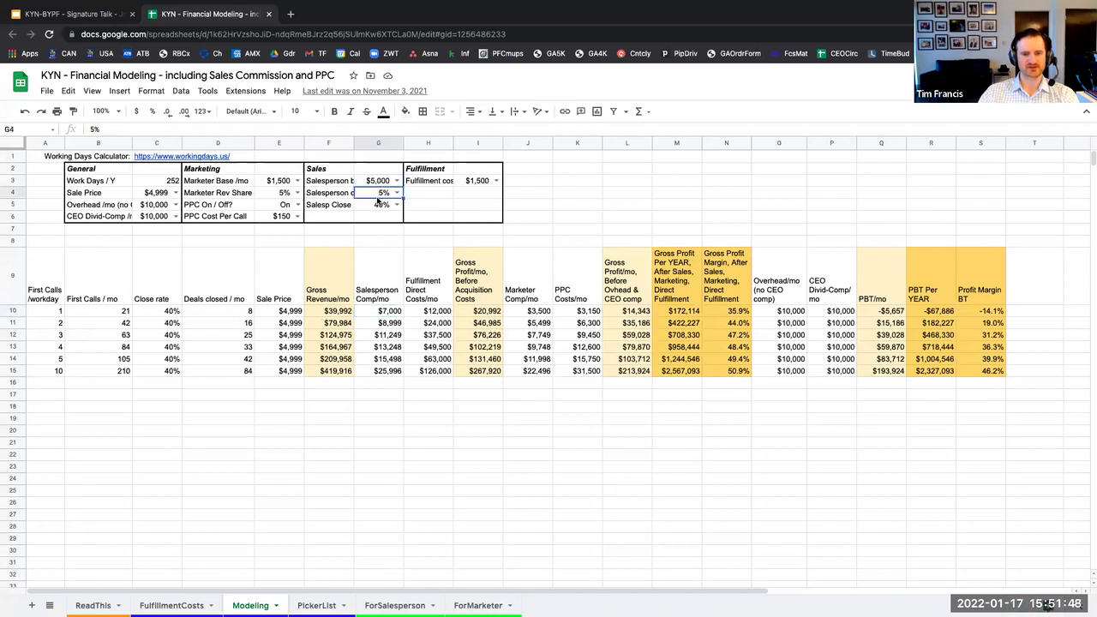
click(427, 314)
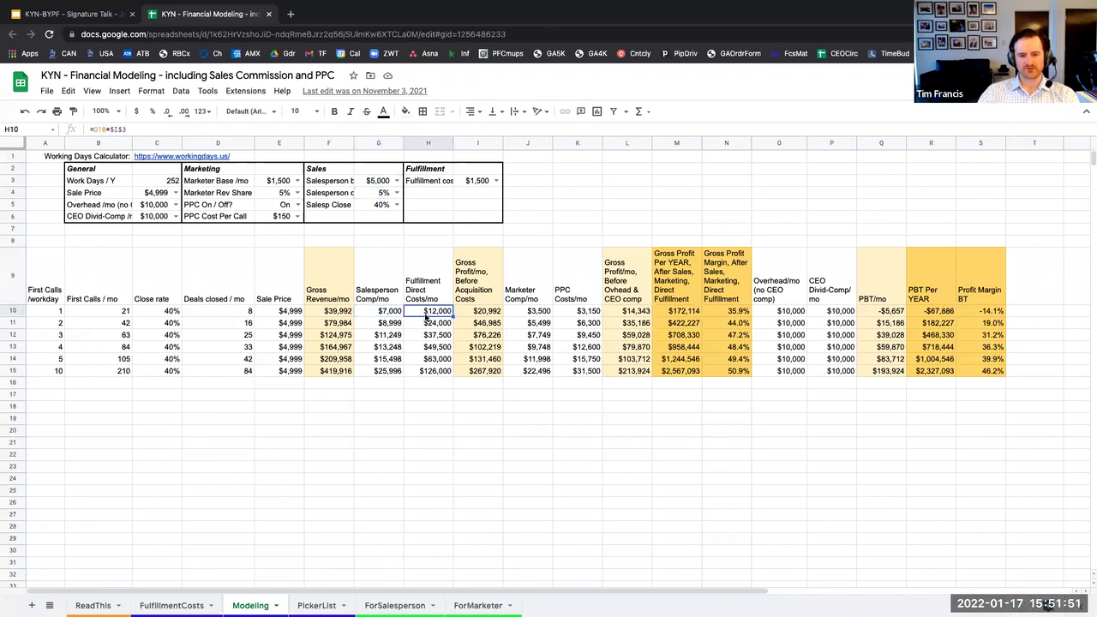
click(227, 313)
click(473, 180)
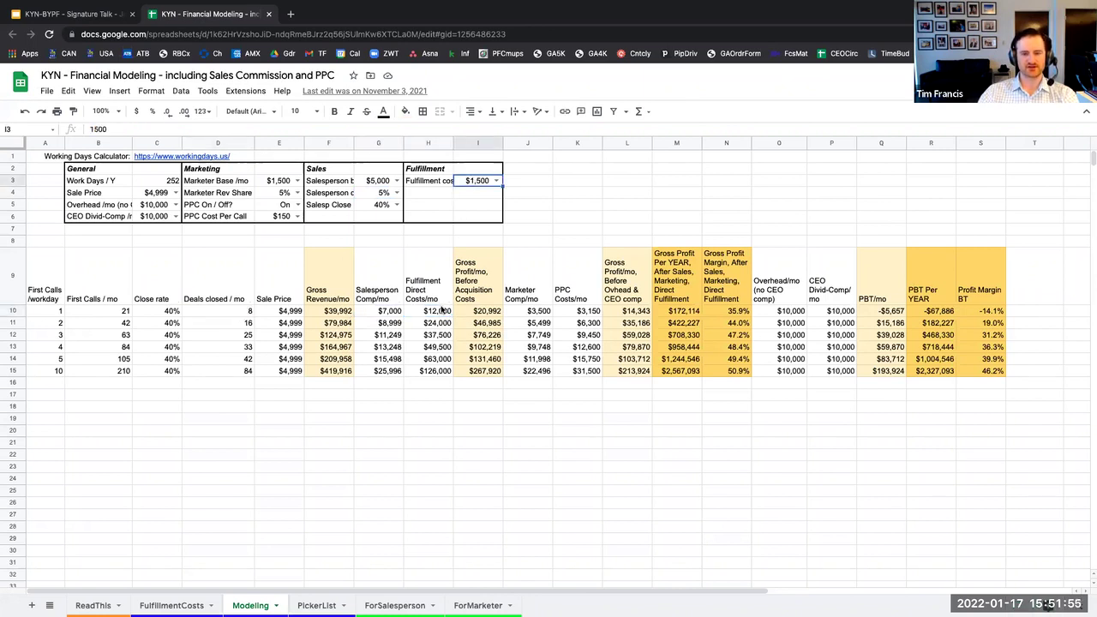
click(482, 313)
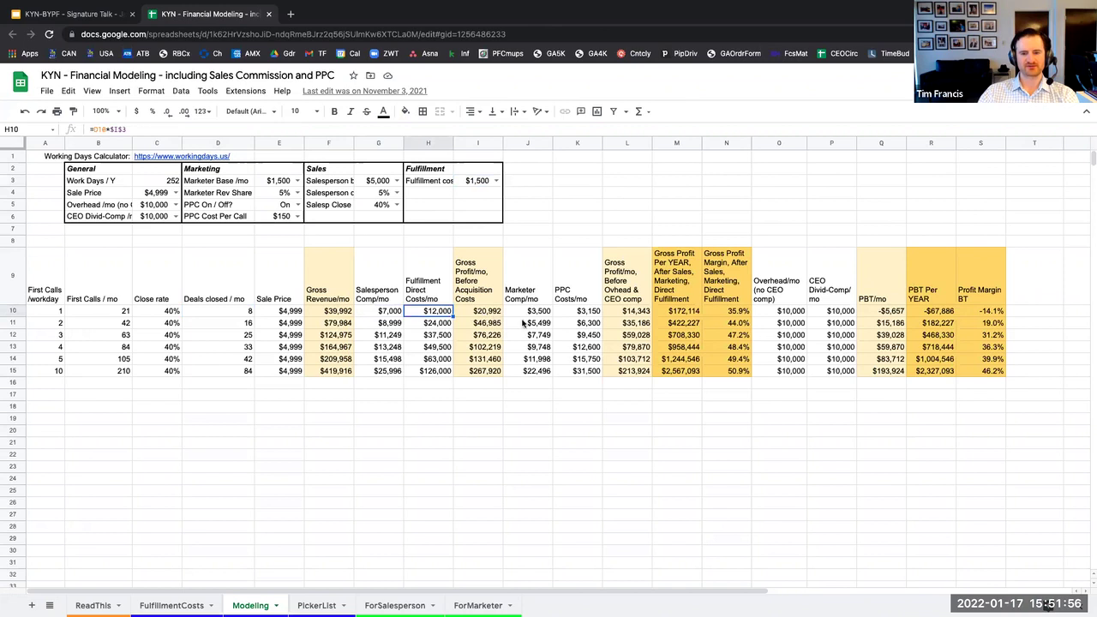
Step: Examine how row 10's marketer compensation and PPC costs derive from the Marketing assumptions and monthly first calls
click(531, 314)
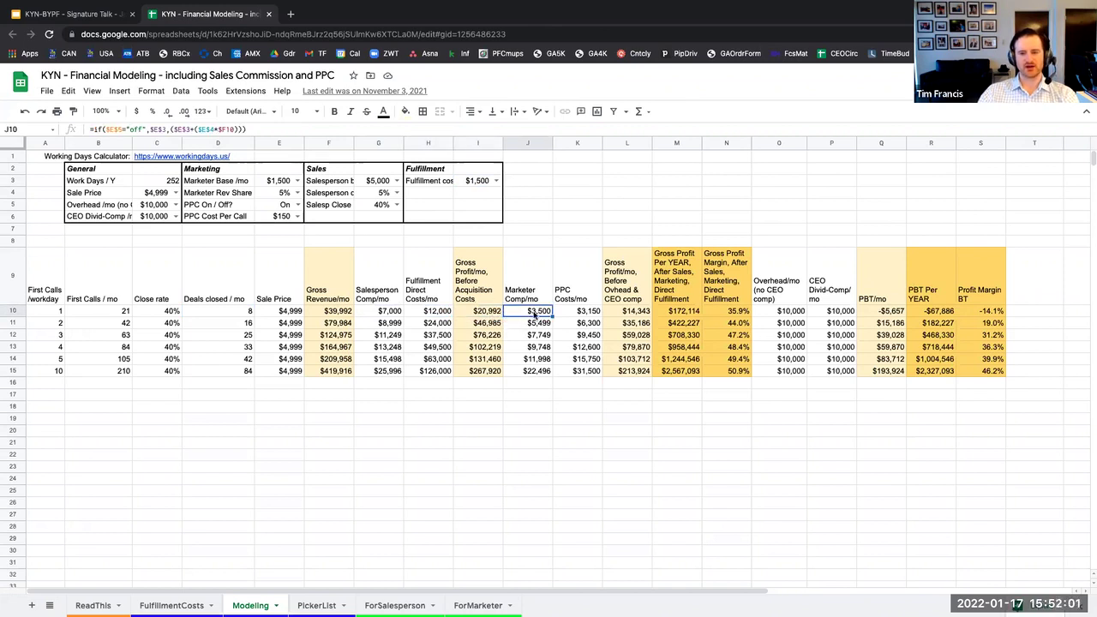
click(291, 192)
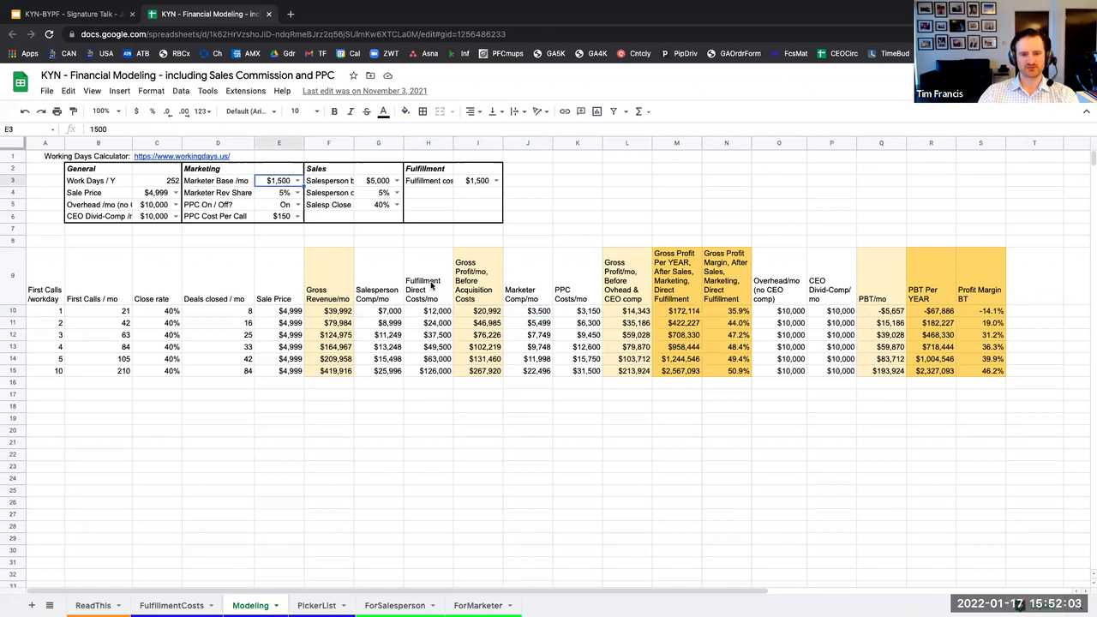
click(575, 314)
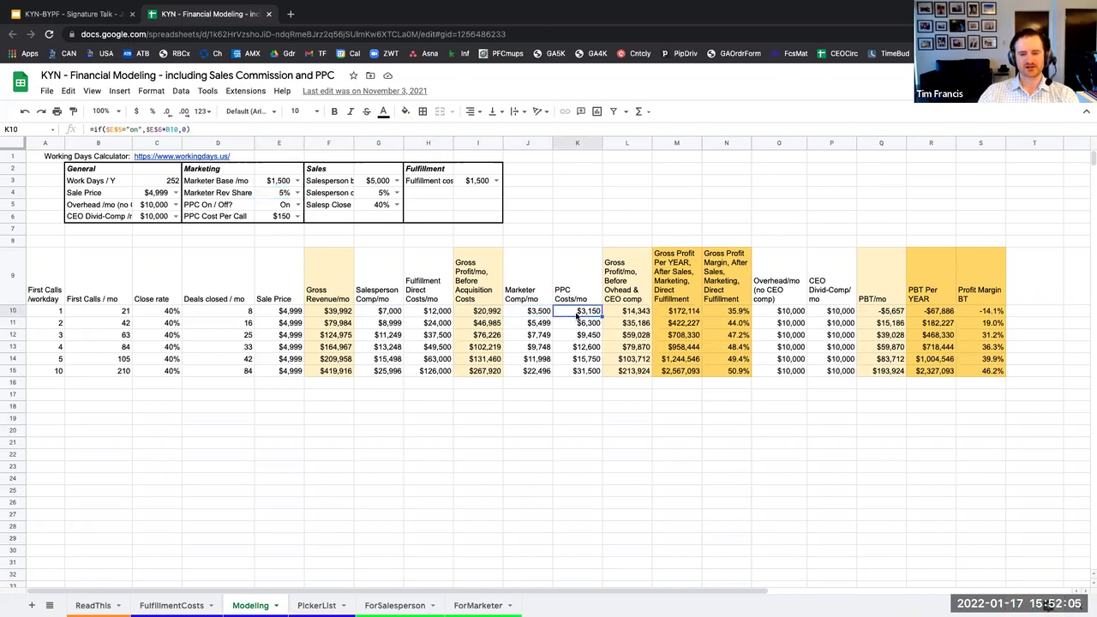
click(280, 218)
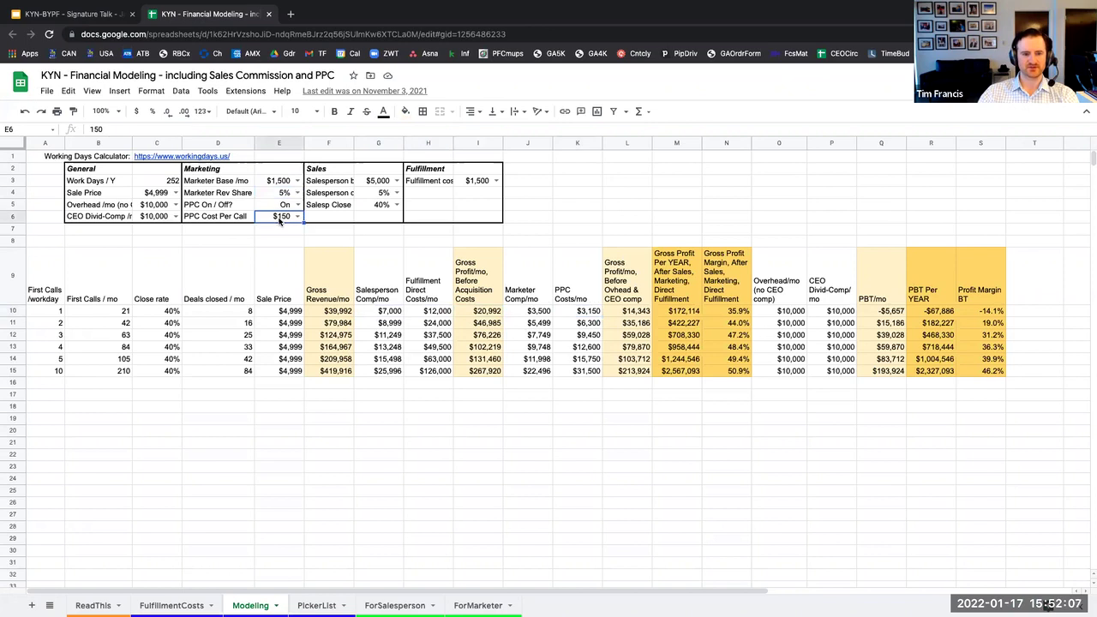
click(108, 314)
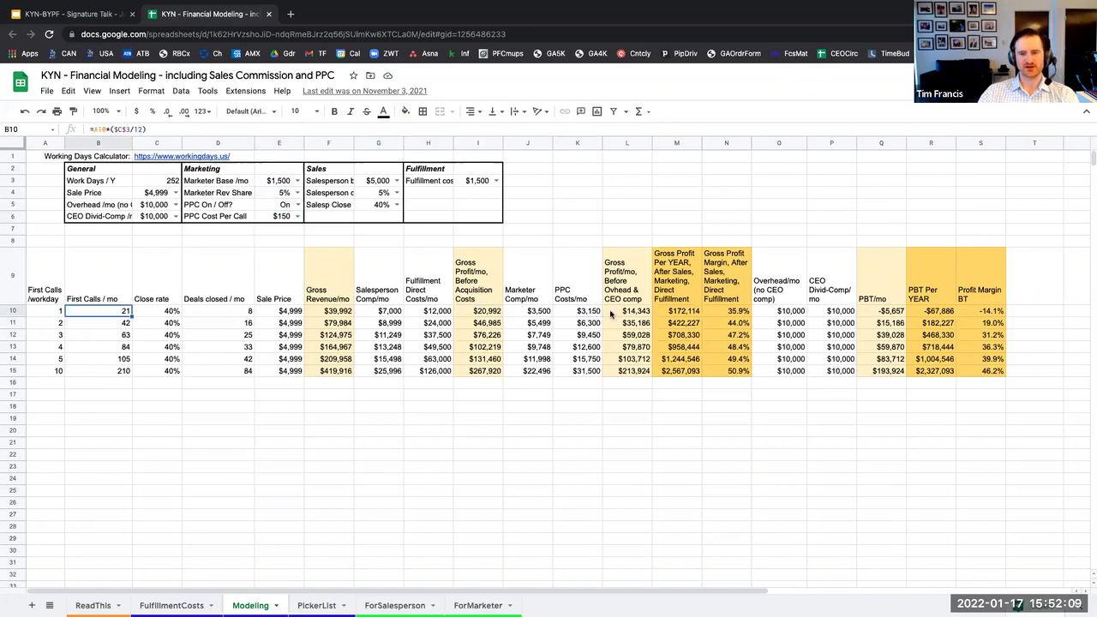
click(585, 315)
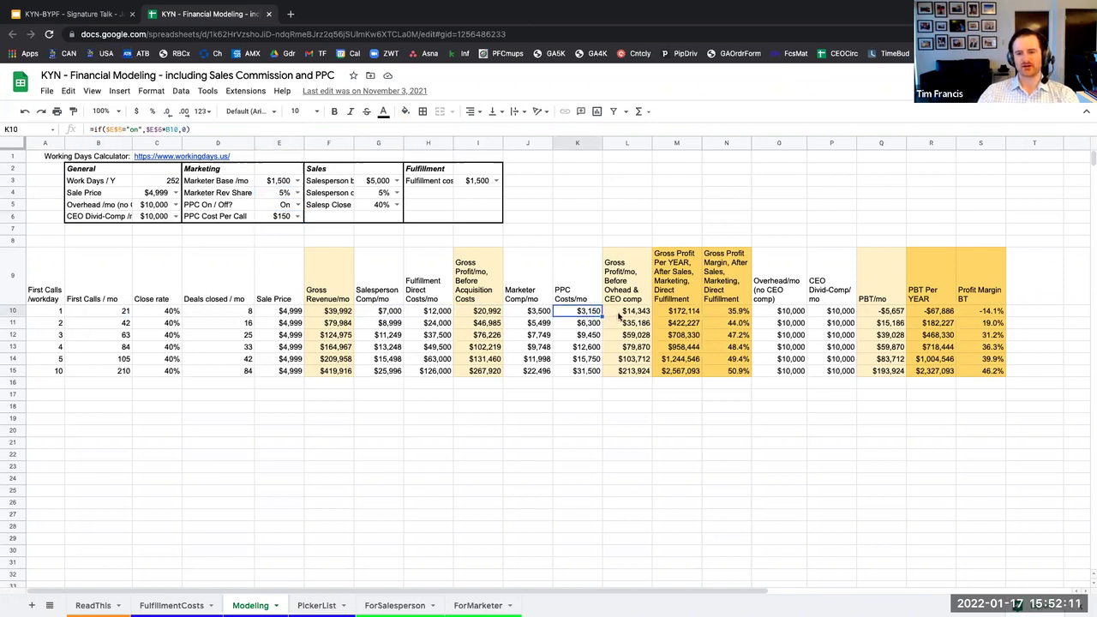
Step: Trace row 10 from monthly and yearly gross profit through overhead and CEO compensation to monthly and yearly profit before tax
click(619, 314)
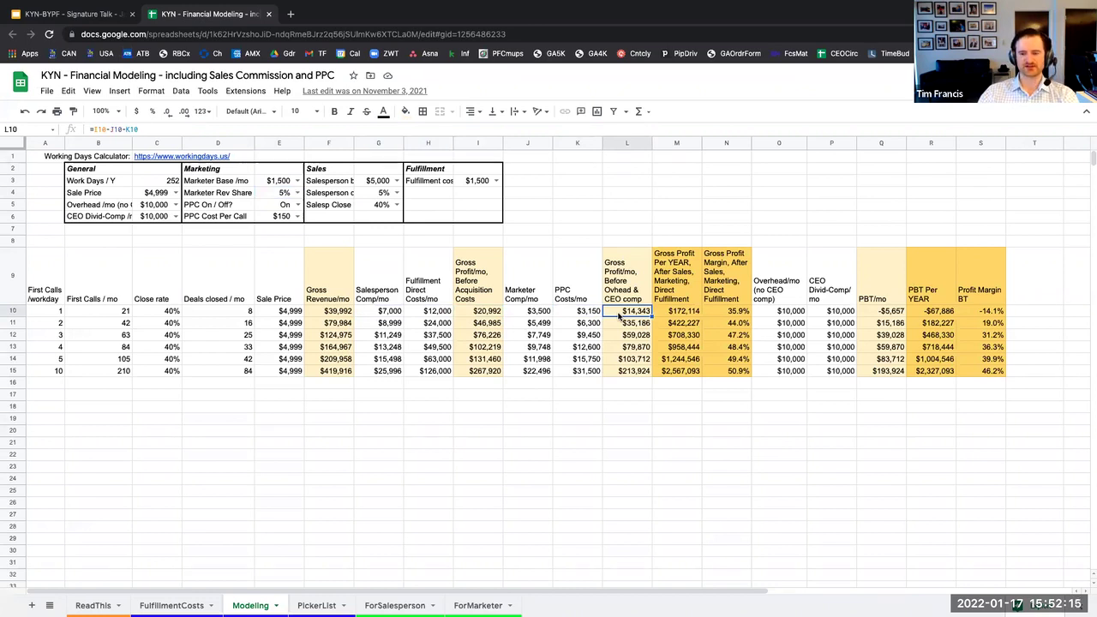
click(682, 313)
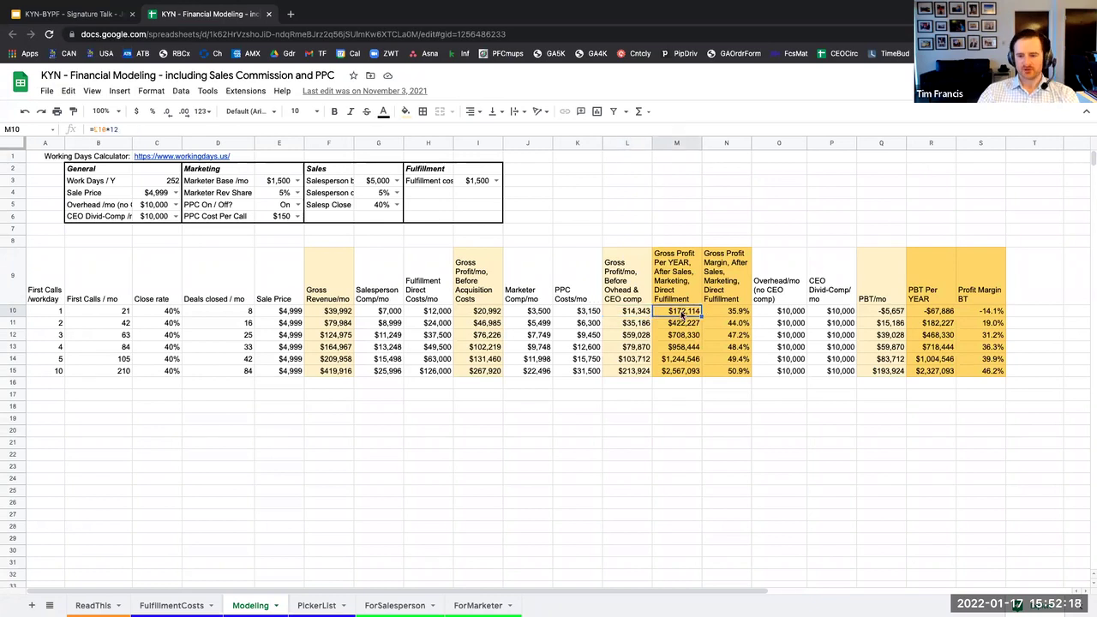
click(780, 314)
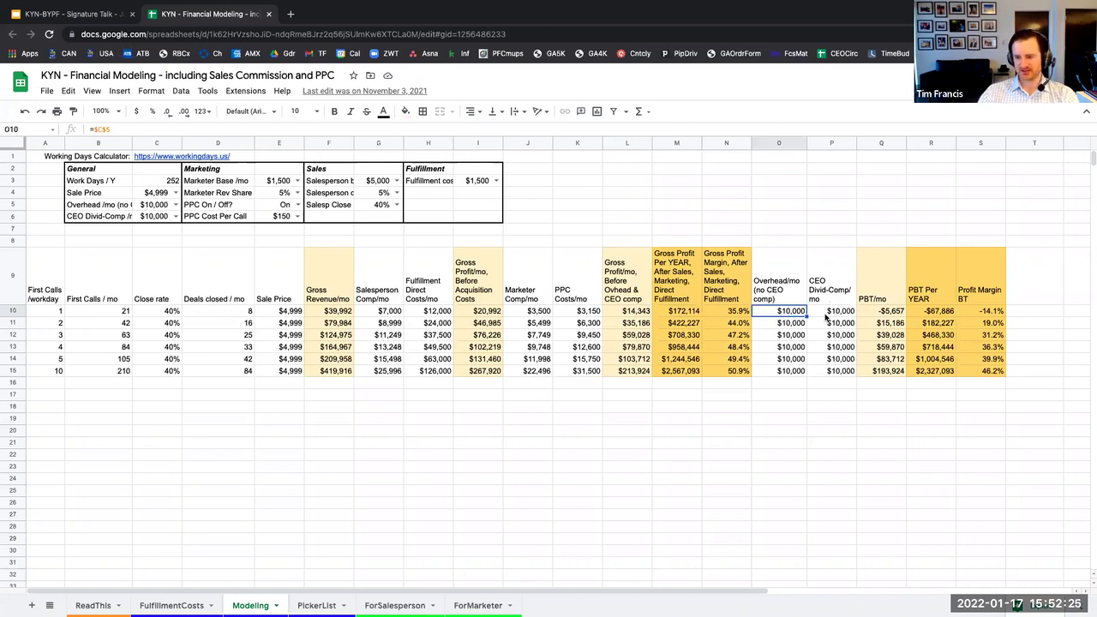
click(824, 314)
click(882, 313)
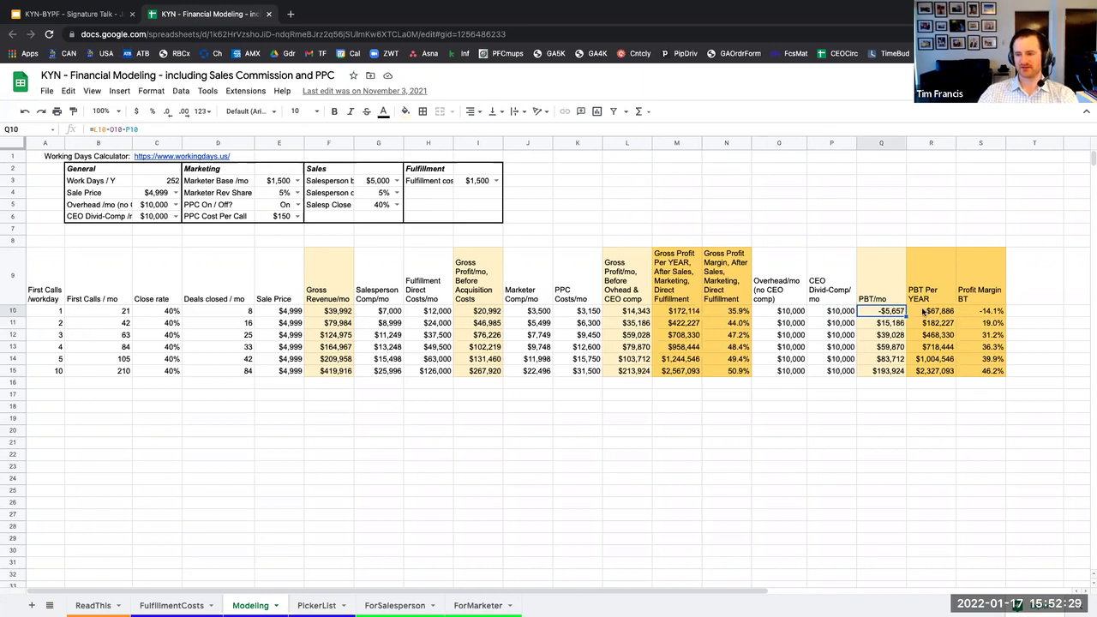
click(925, 314)
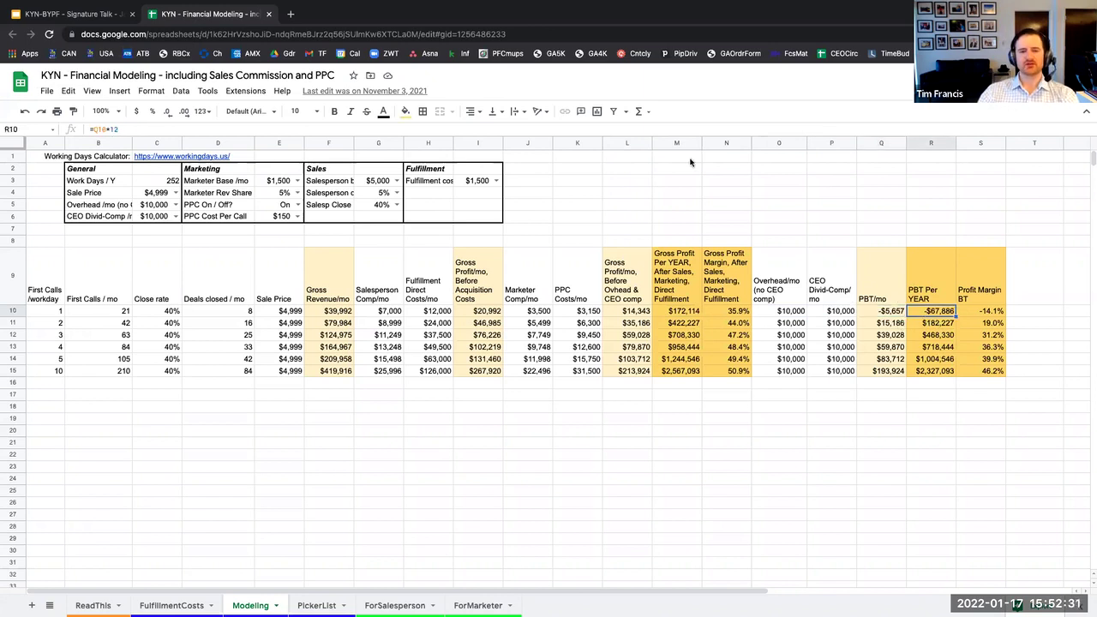
Step: Compare yearly profit before tax for one and two first calls per workday in rows 10 and 11, including row 11's profit margin
click(14, 310)
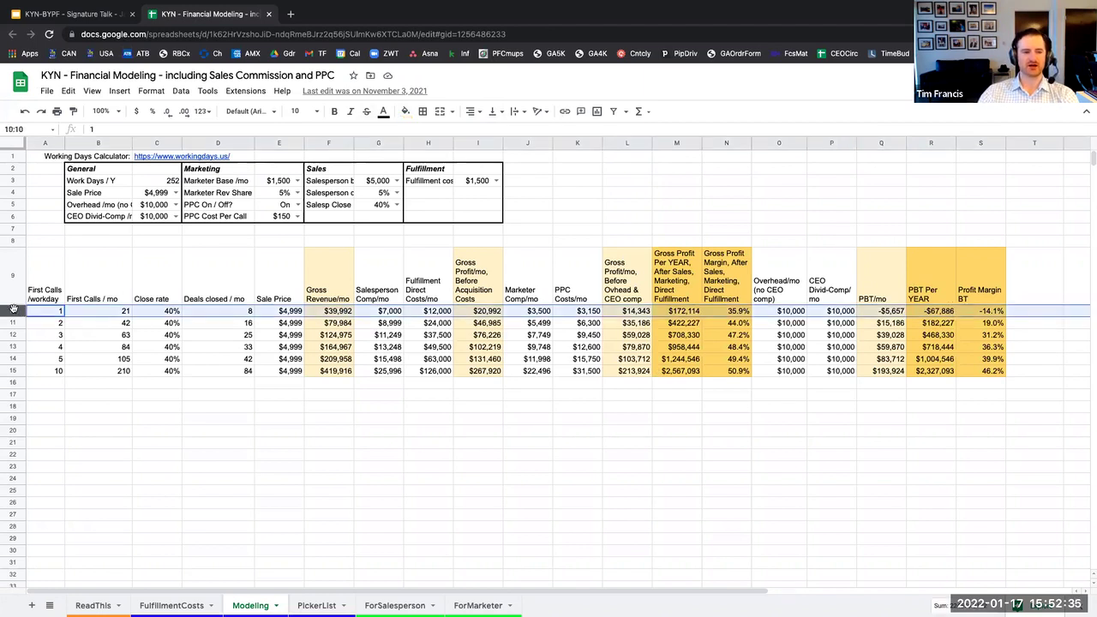
click(925, 312)
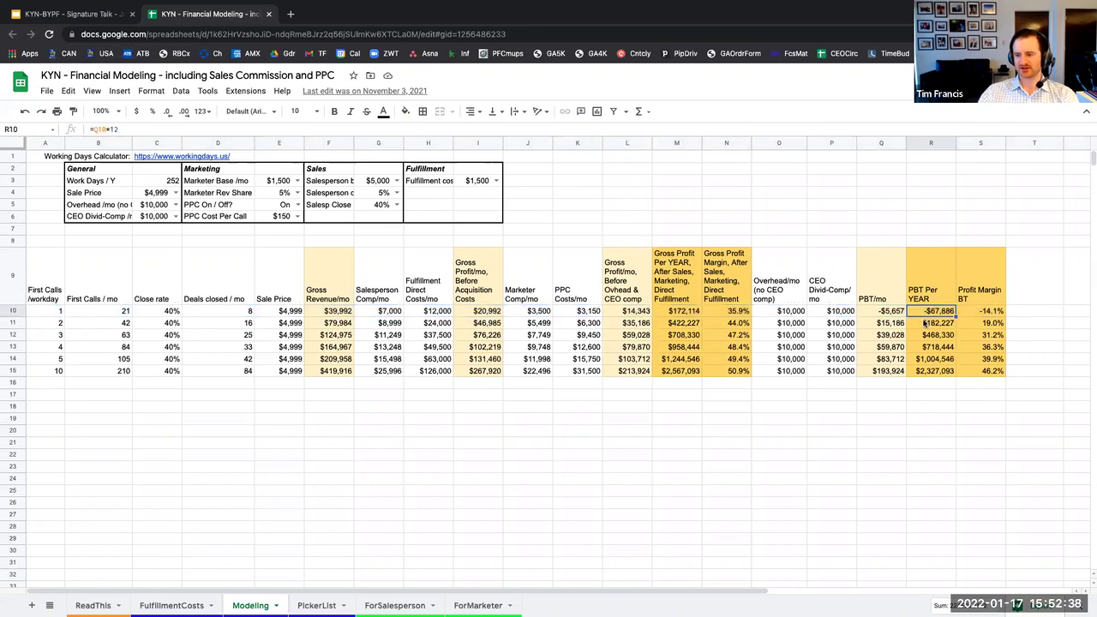
key(Down)
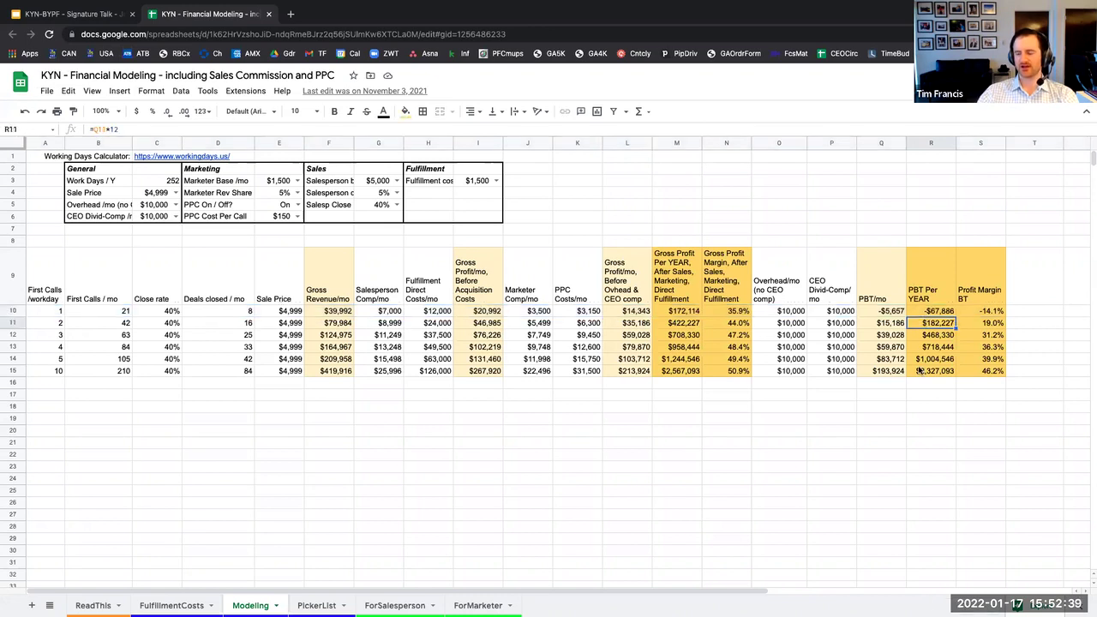
click(966, 323)
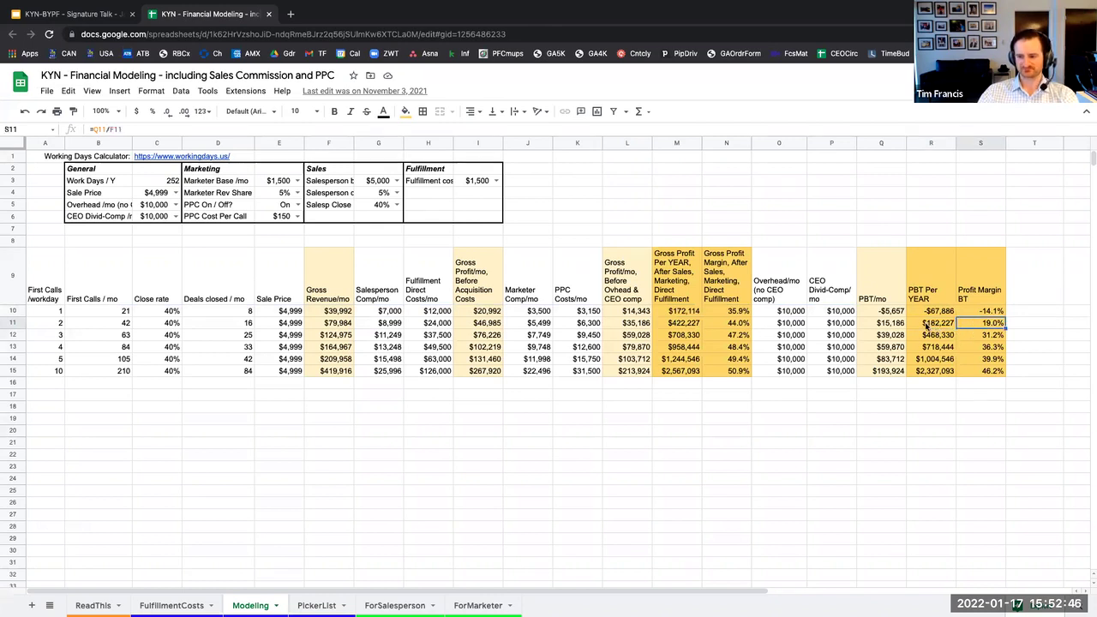
click(926, 324)
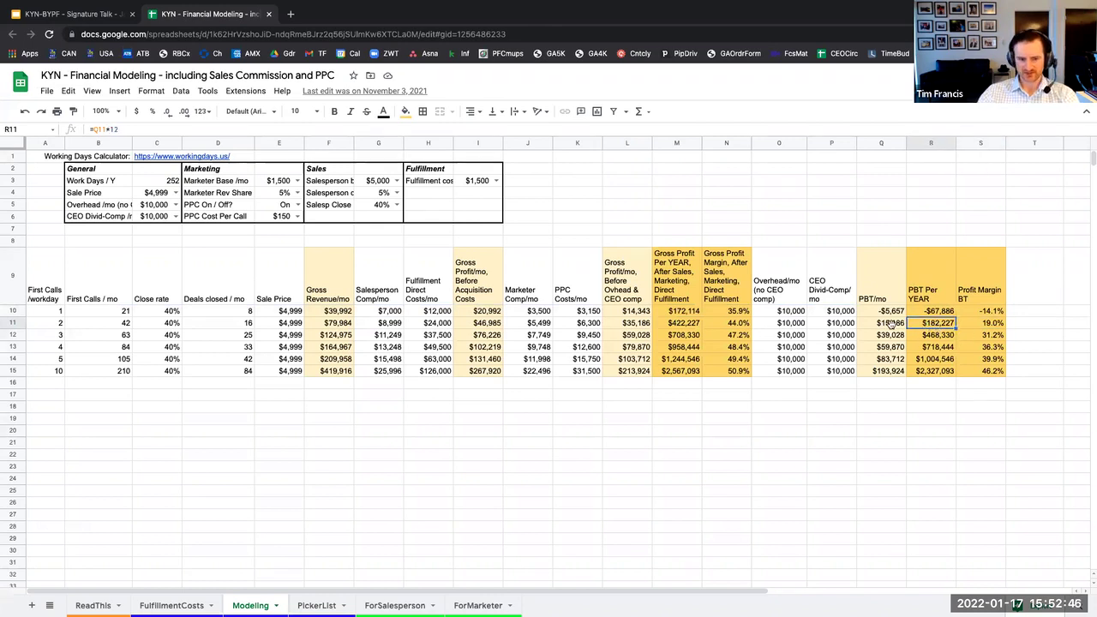
click(17, 322)
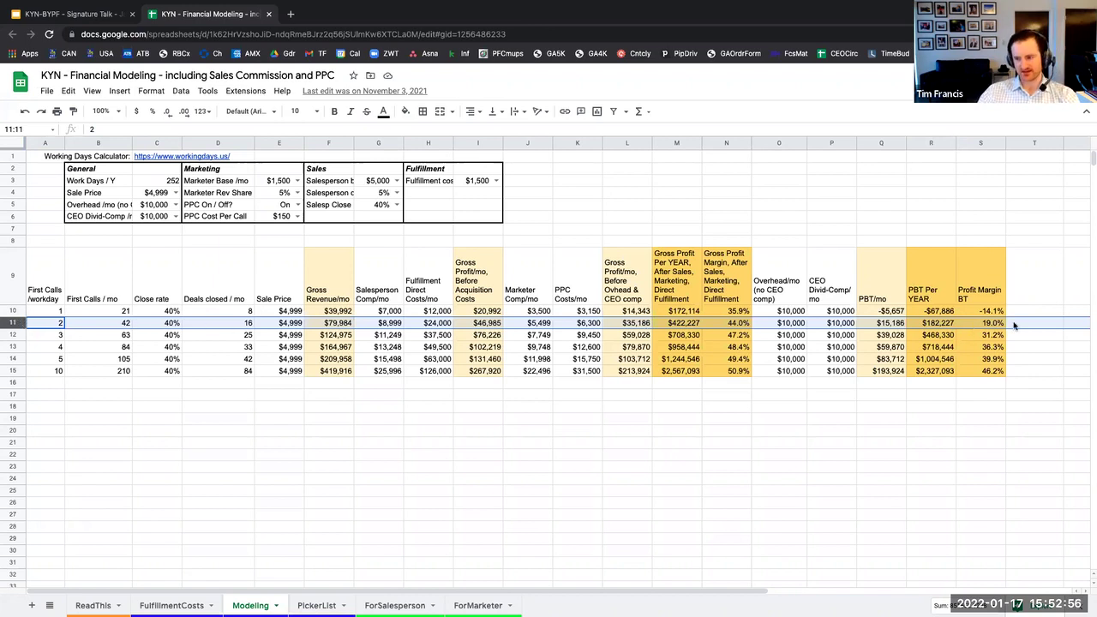
click(943, 324)
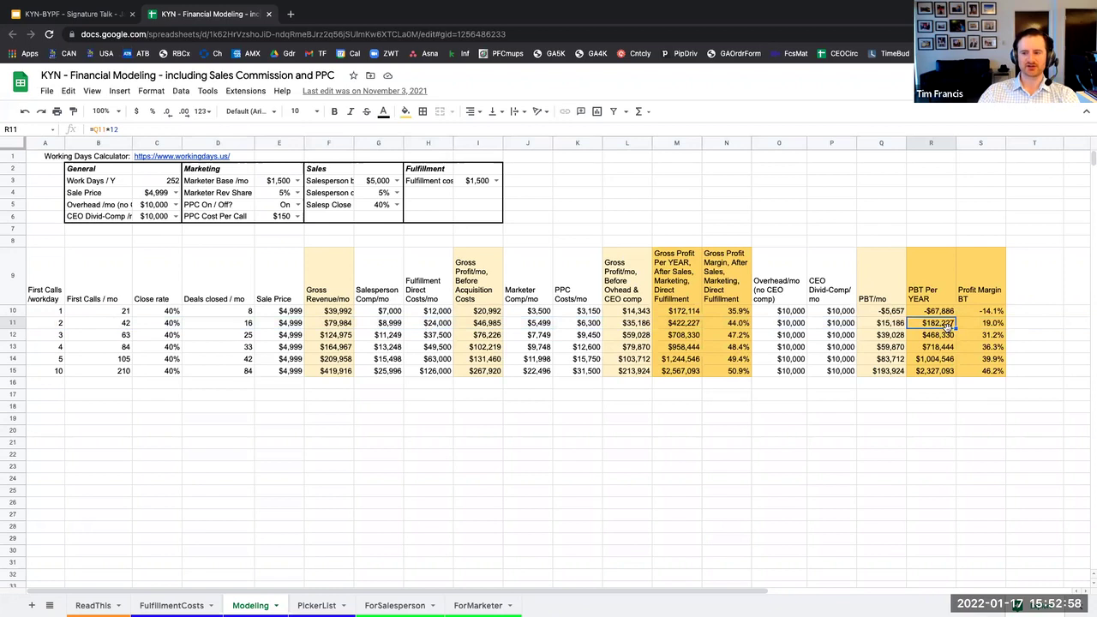
Step: Keep the fulfillment cost at $1,500 and set the salesperson close rate to 45%
click(496, 180)
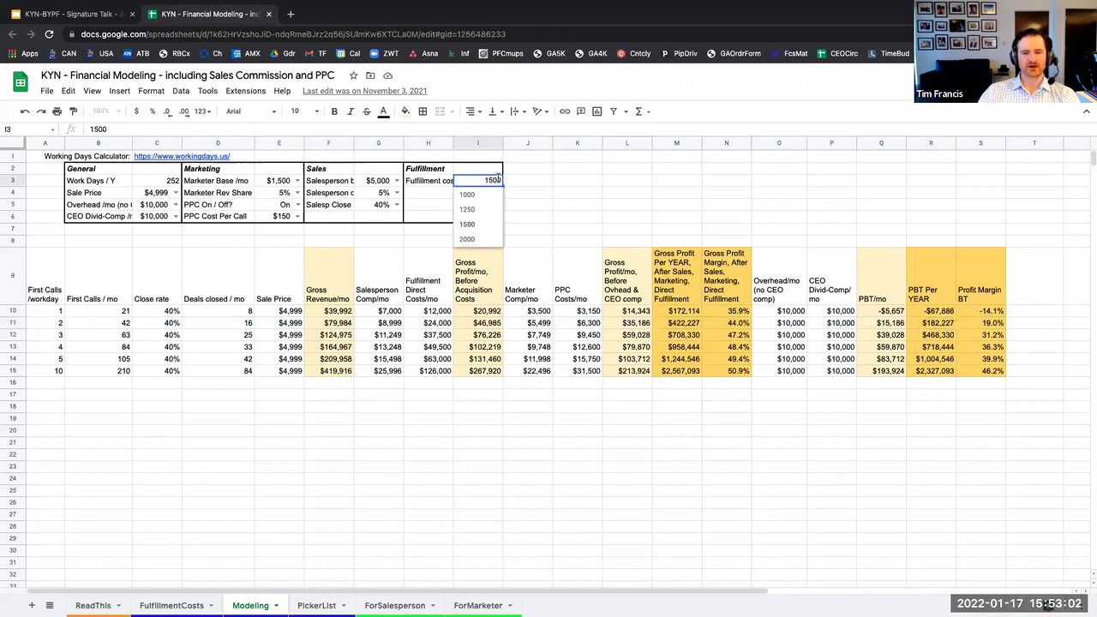
click(470, 224)
click(397, 205)
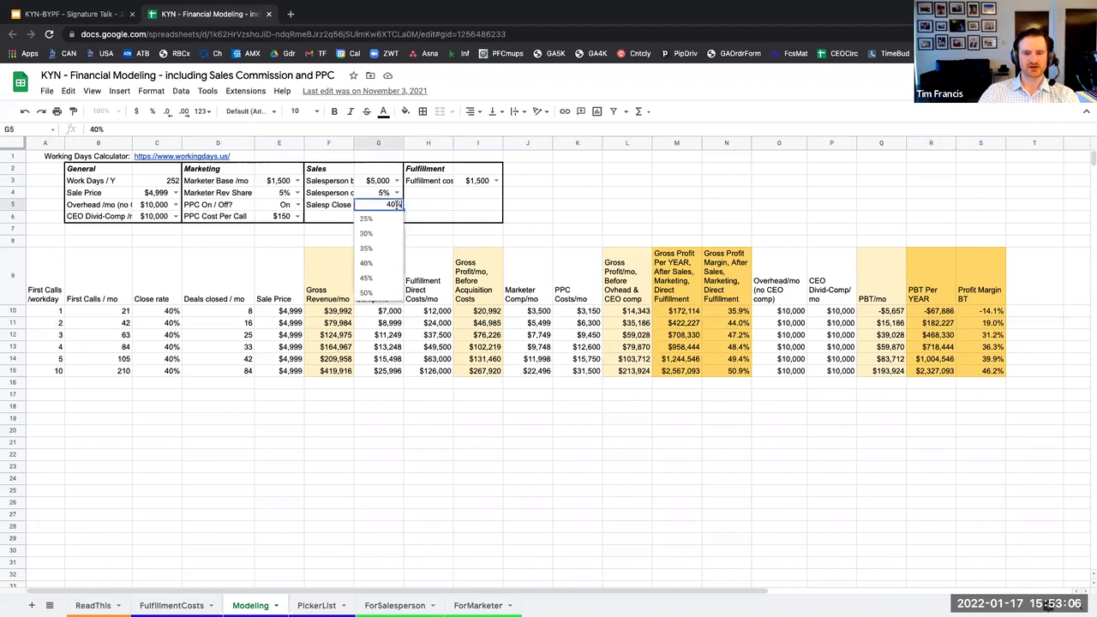
click(366, 278)
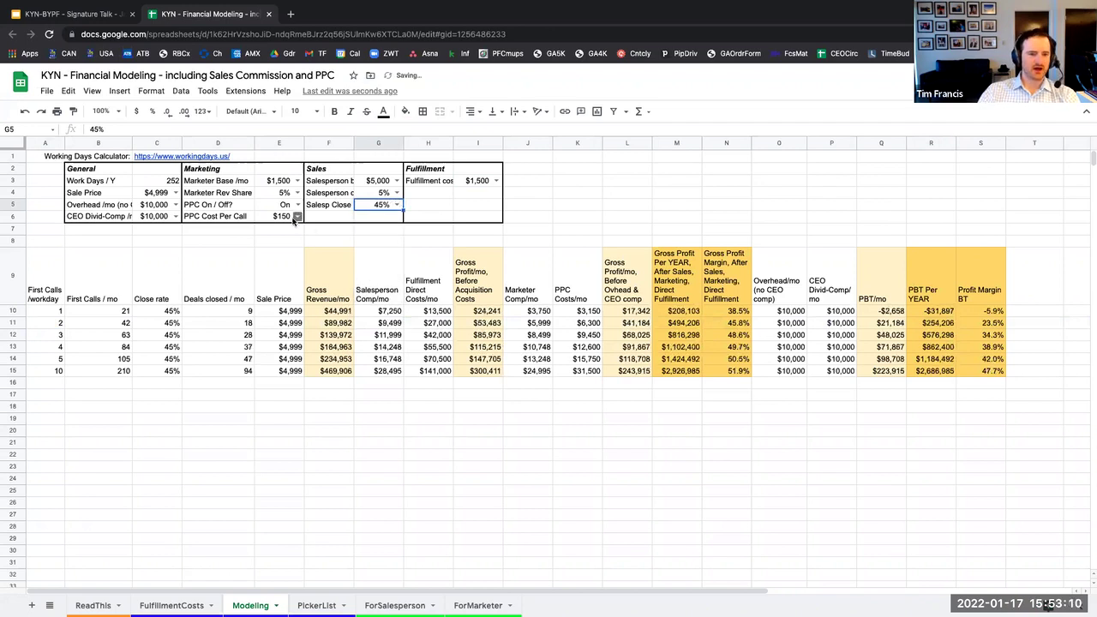
Step: Set the monthly overhead to $12,000 and the sale price to $3,999 in the General assumptions
click(175, 205)
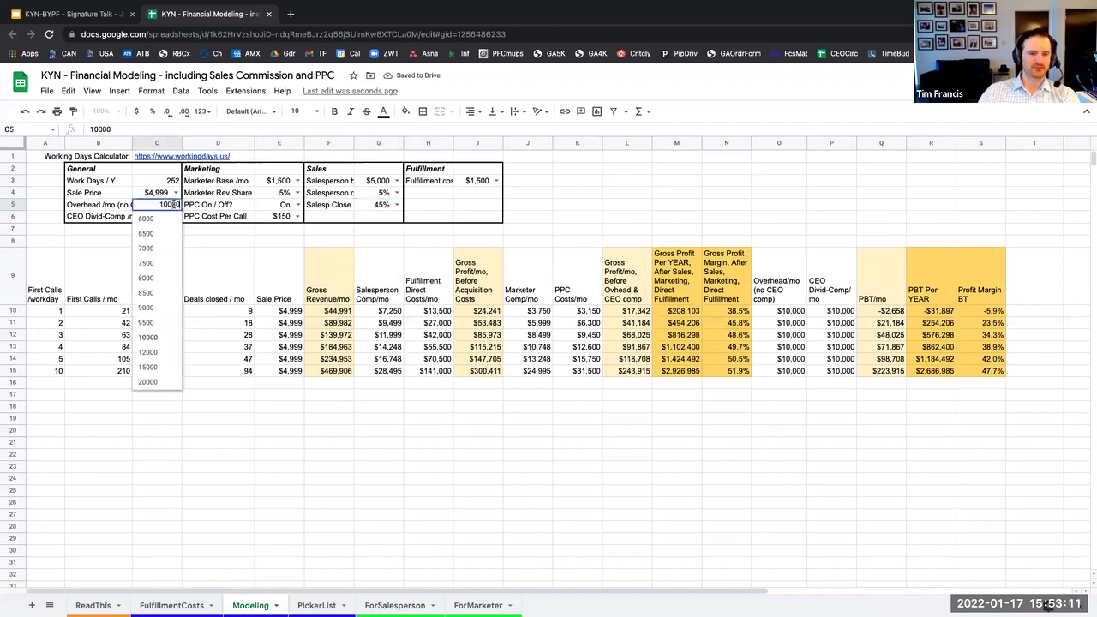
click(165, 351)
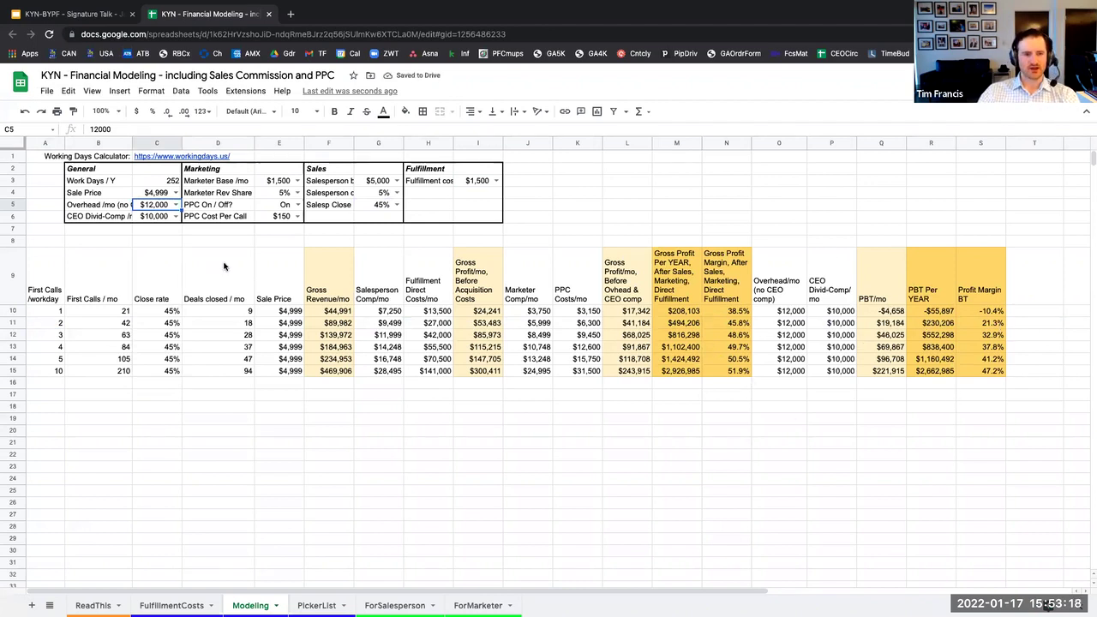
click(177, 193)
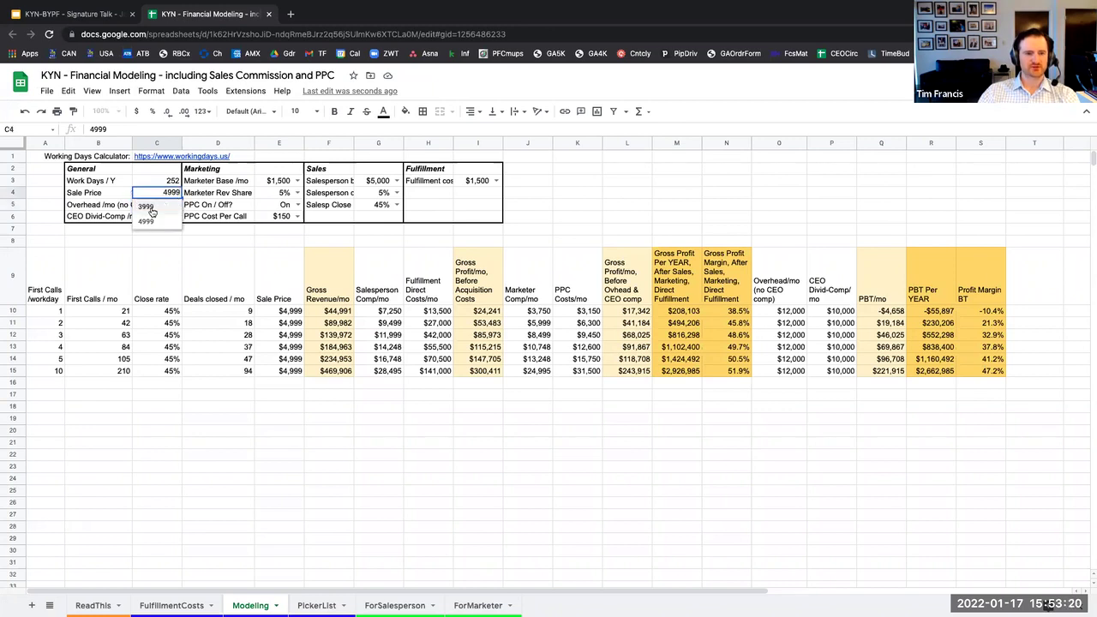
click(149, 208)
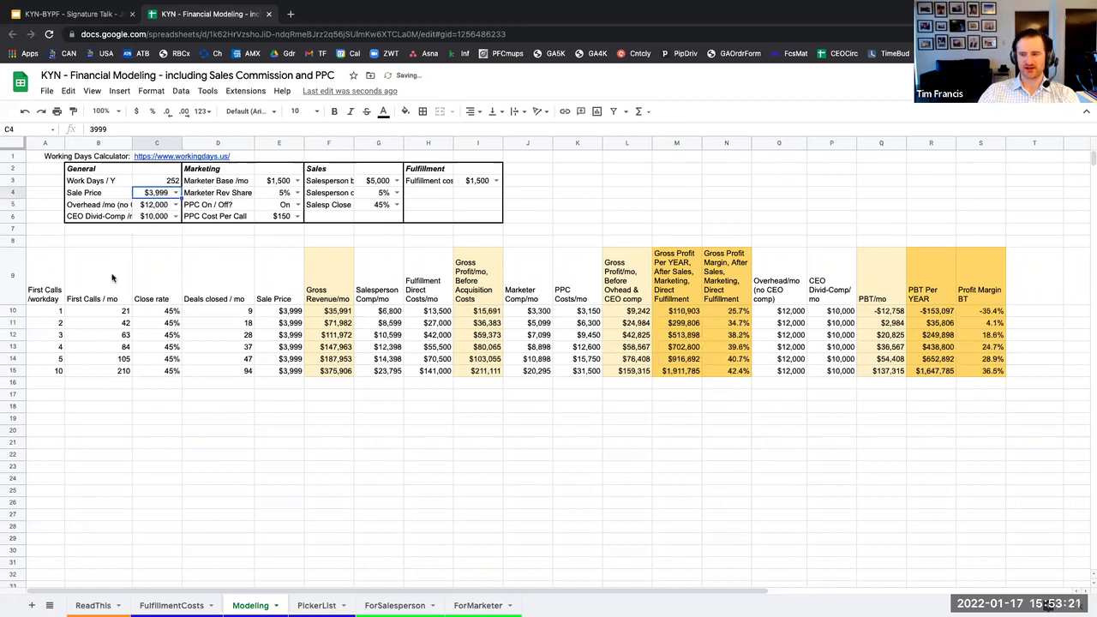
Step: Examine the two- and three-call scenarios in rows 11 and 12, including row 11's profit margin, and switch back to the slide presentation
click(13, 323)
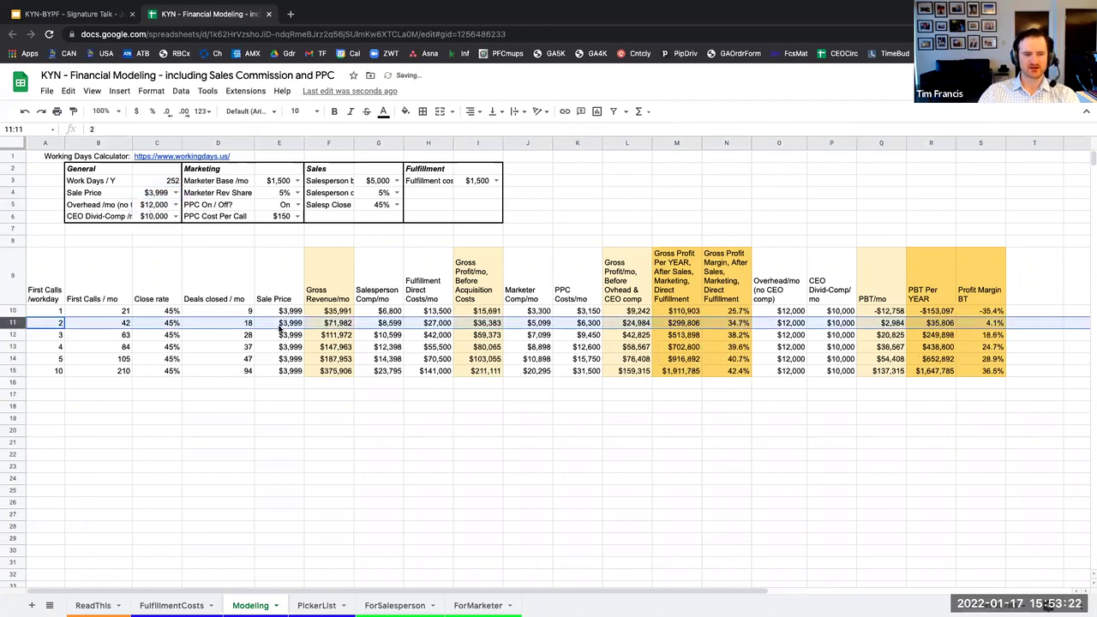
click(977, 323)
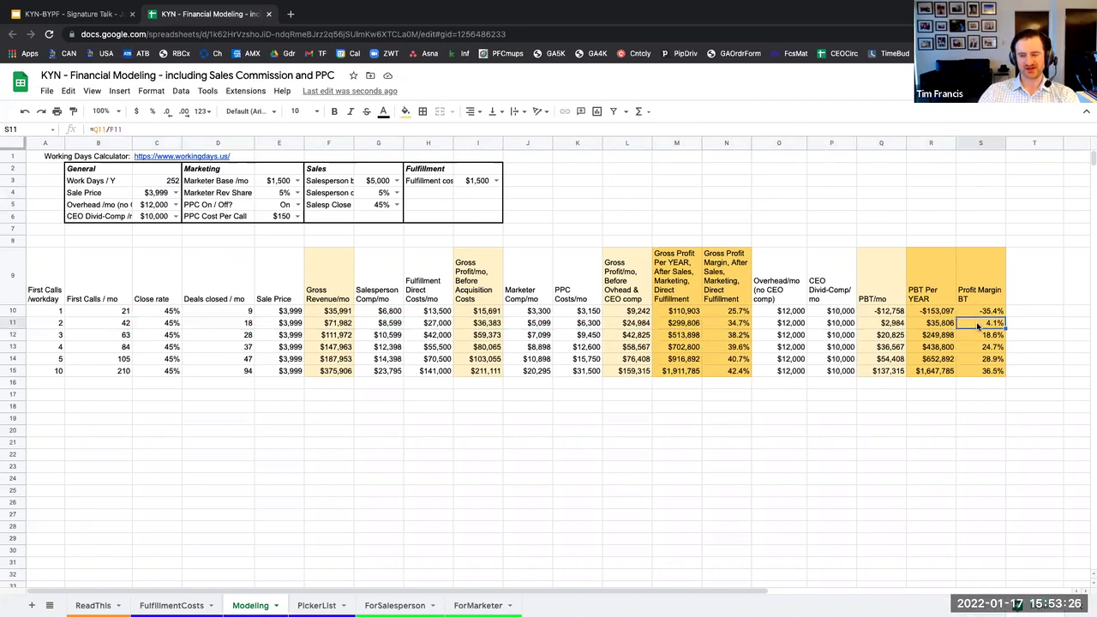
click(11, 336)
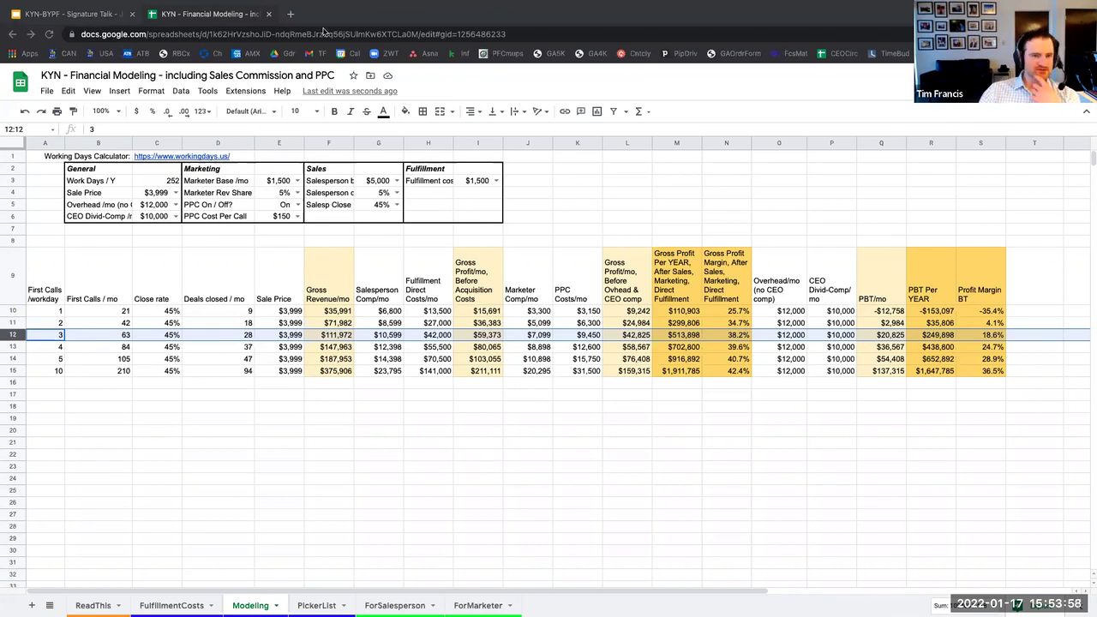
key(alt+Tab)
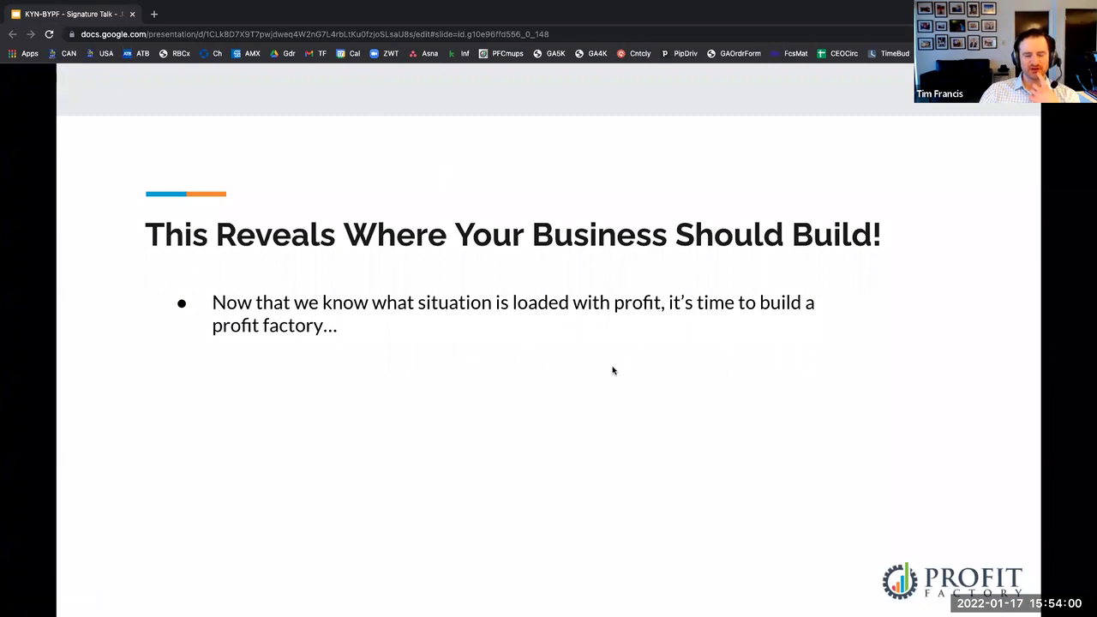